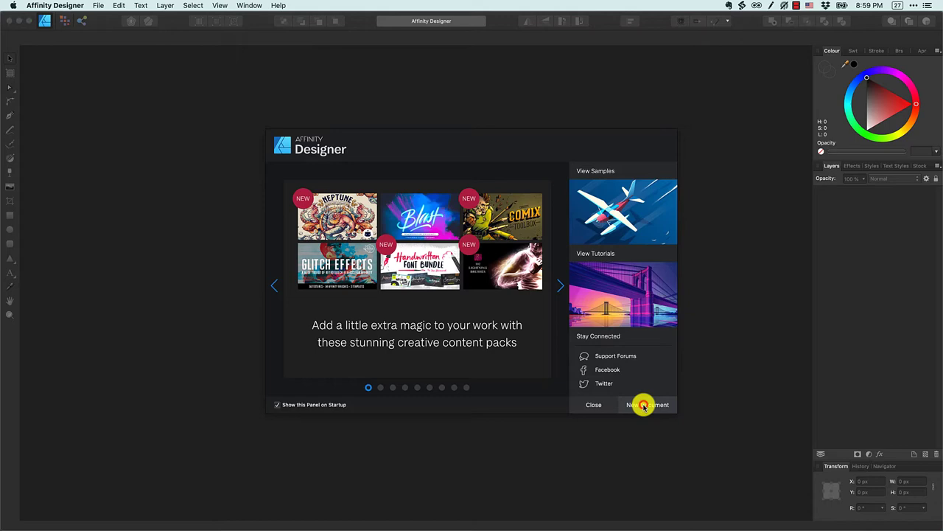
# Step: Open New Document and browse the Press Ready, Photo, Web and Devices preset categories
pyautogui.click(643, 406)
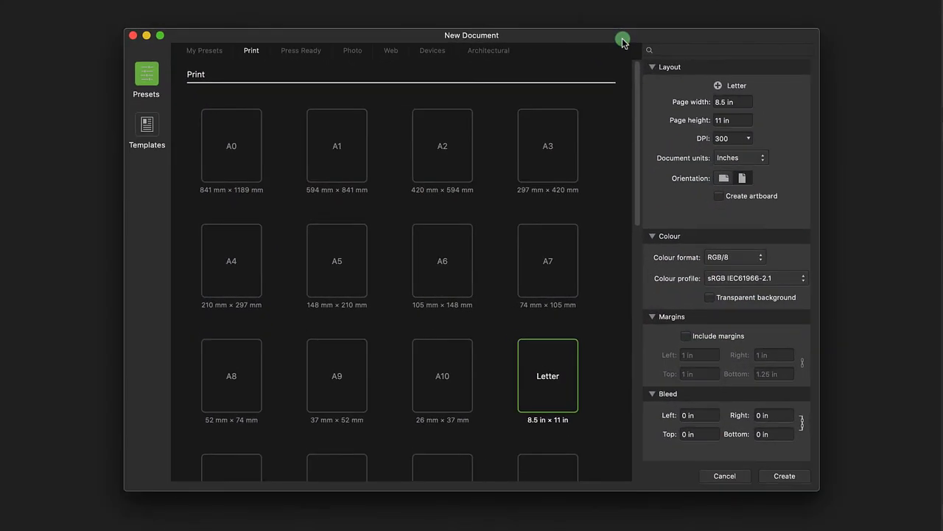
pyautogui.click(304, 54)
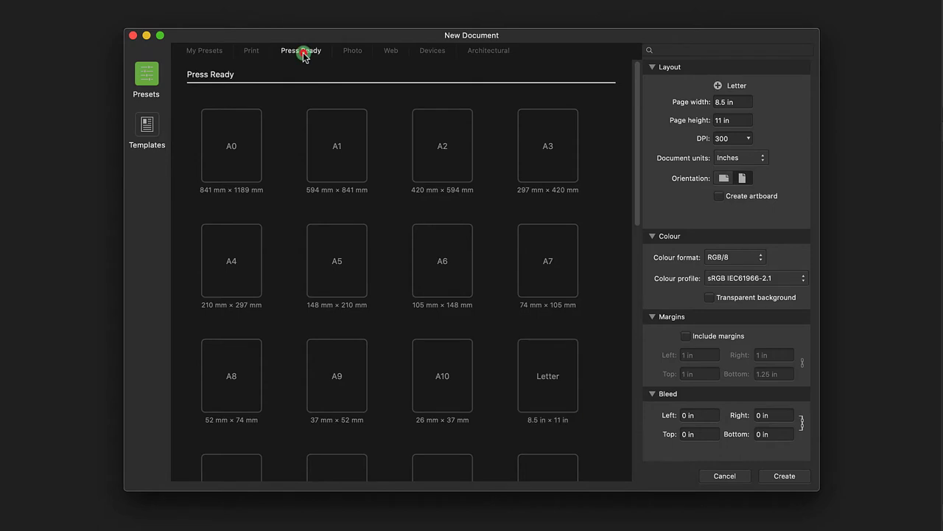
pyautogui.click(346, 54)
pyautogui.click(388, 51)
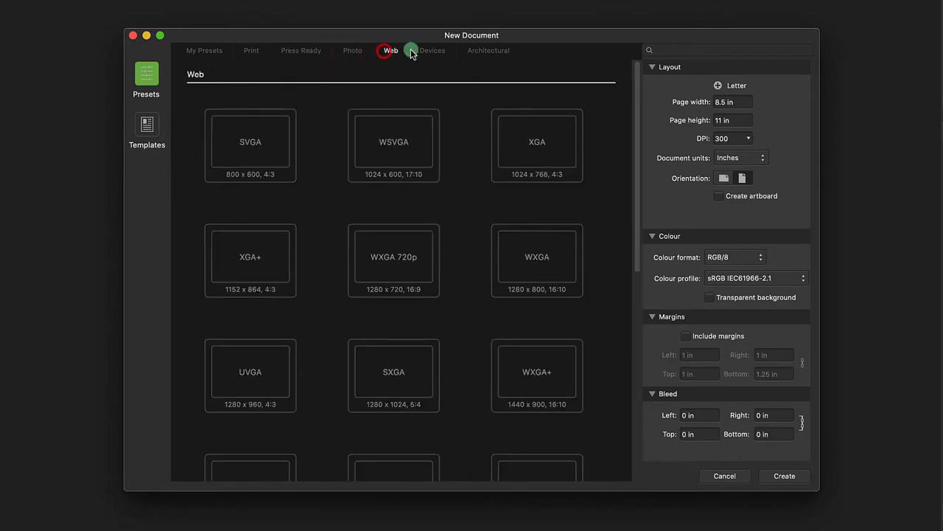
pyautogui.click(423, 53)
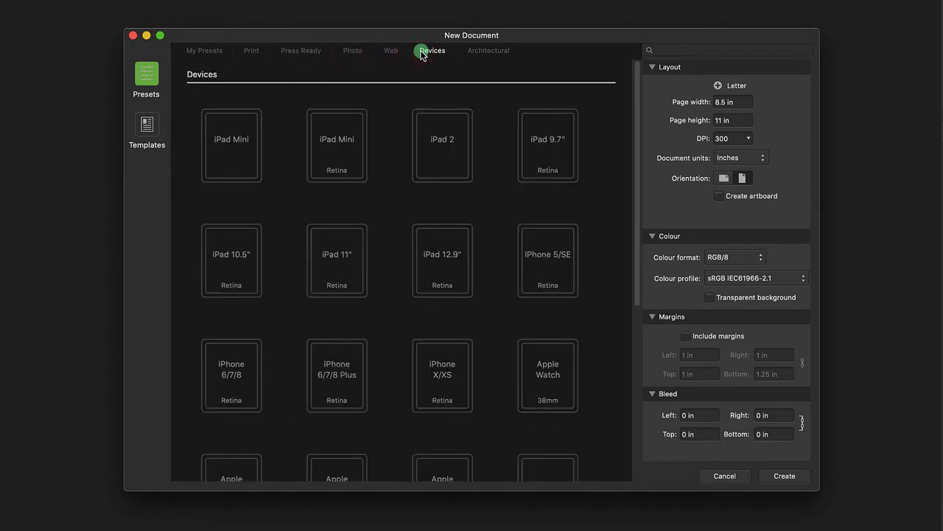
# Step: Preview the iPad 2 and Apple Watch sizes, then choose the A4 Print preset
pyautogui.click(444, 165)
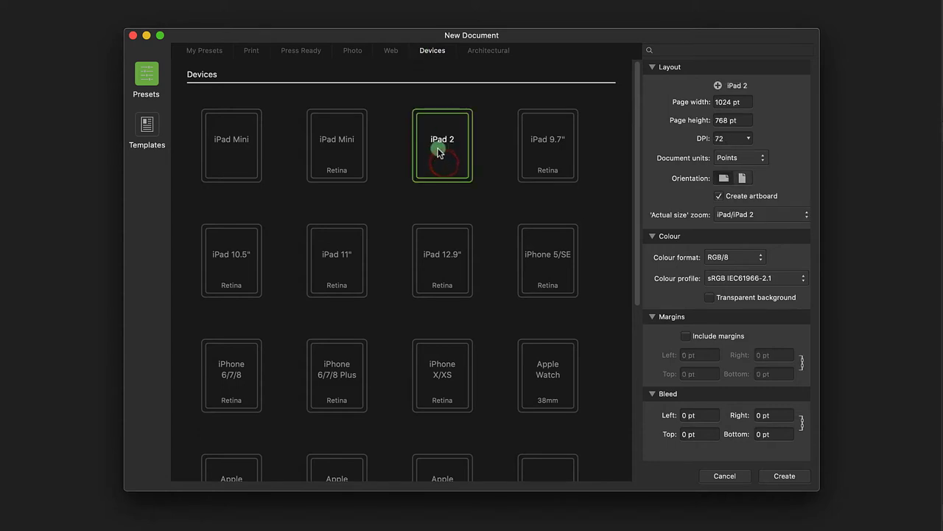
pyautogui.click(551, 374)
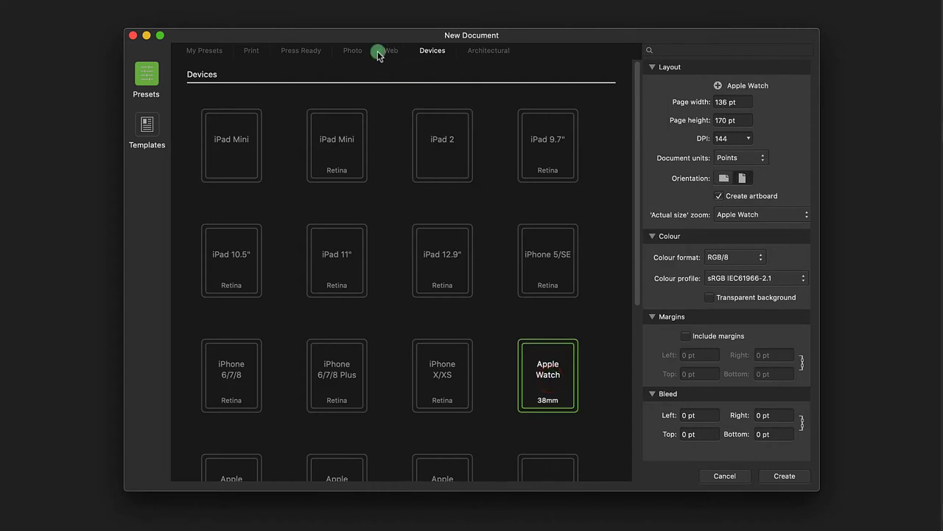
pyautogui.click(252, 50)
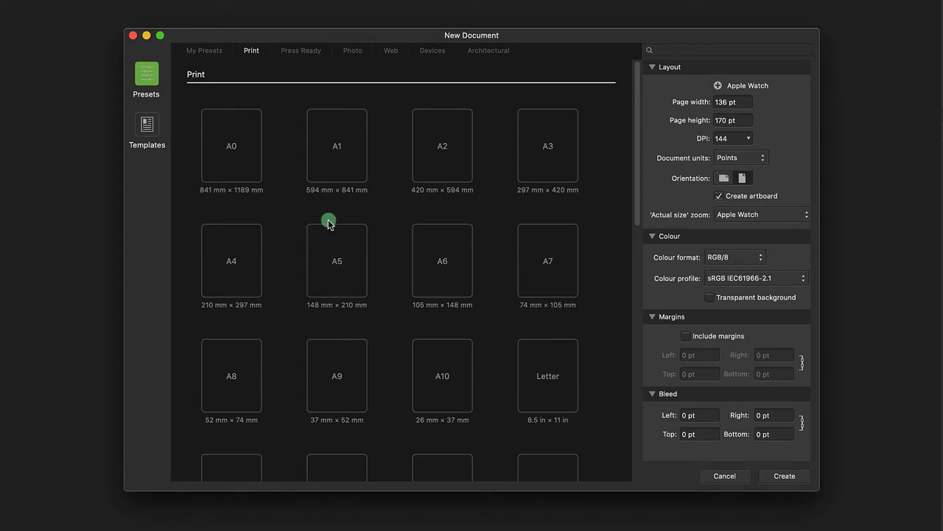
pyautogui.click(250, 282)
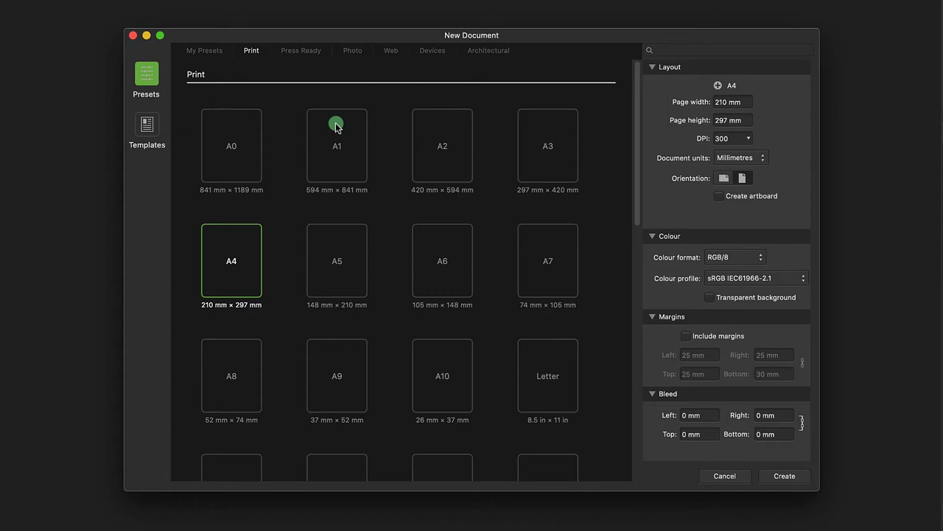
# Step: Under My Presets, set document units to Pixels and the page to 1000 × 1000
pyautogui.click(211, 56)
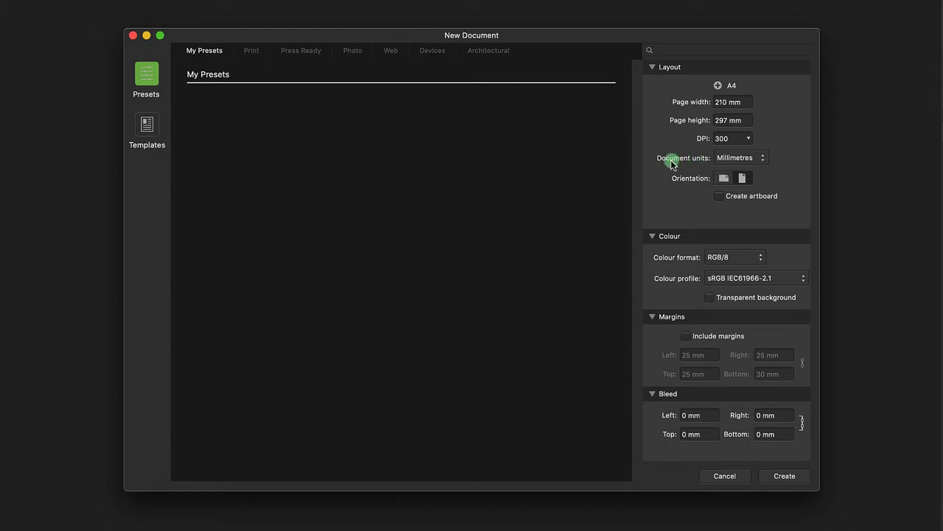
pyautogui.click(724, 159)
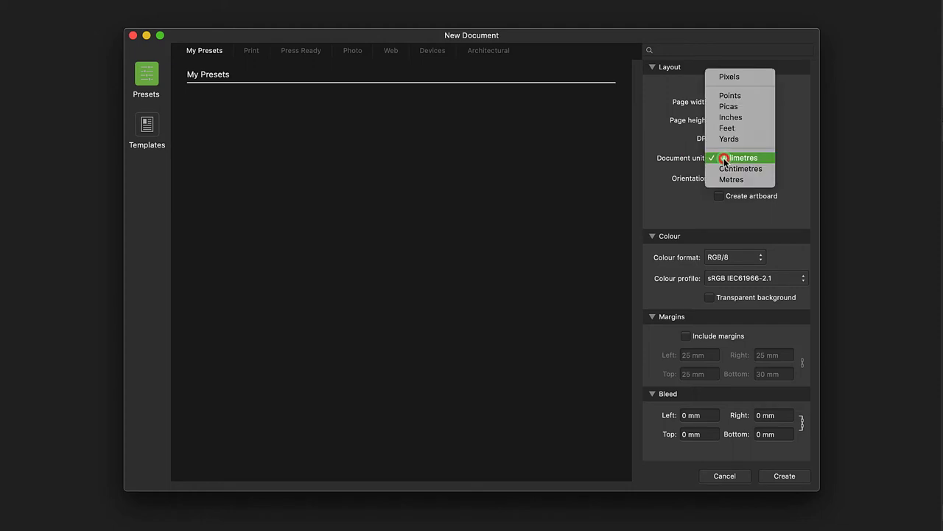
pyautogui.click(737, 76)
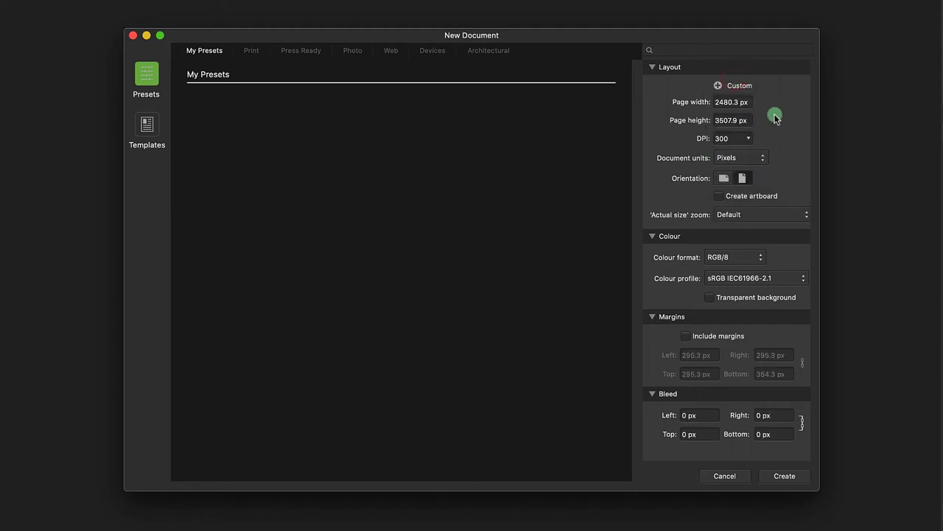
pyautogui.moveTo(735, 102); pyautogui.dragTo(659, 102)
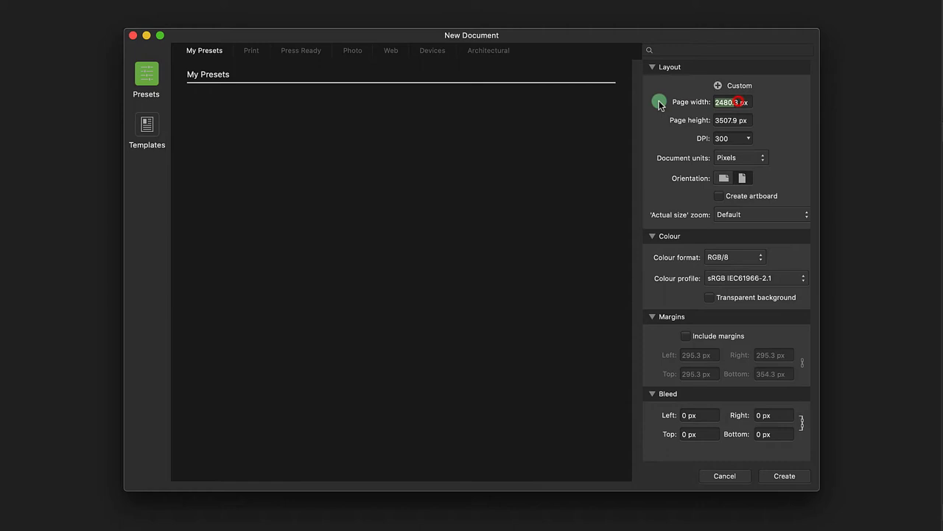
pyautogui.write('1000')
pyautogui.press('Tab')
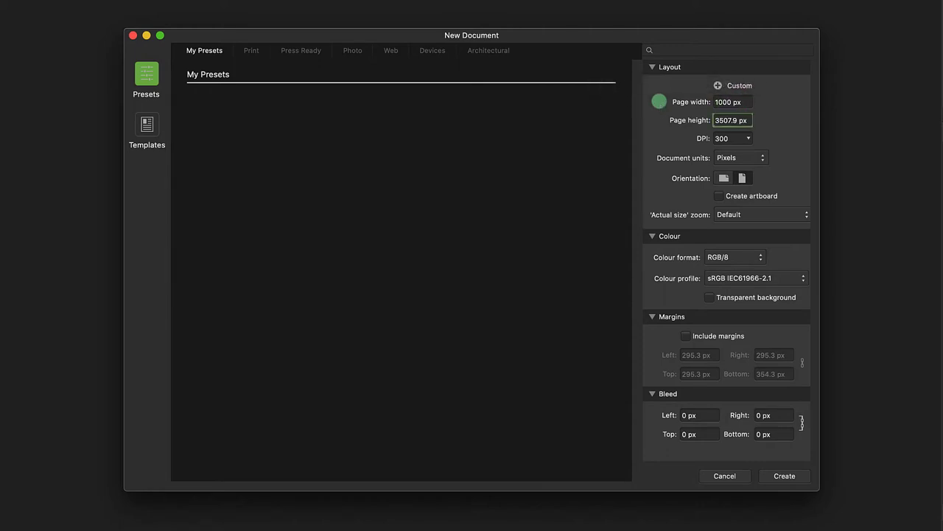
pyautogui.write('1000')
pyautogui.press('Return')
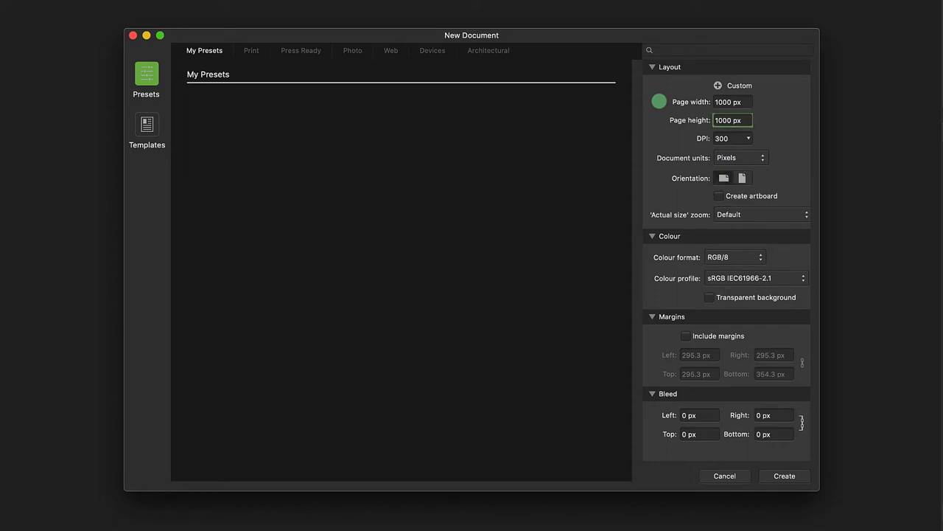
# Step: Set DPI to 72 and enable Create artboard
pyautogui.click(740, 138)
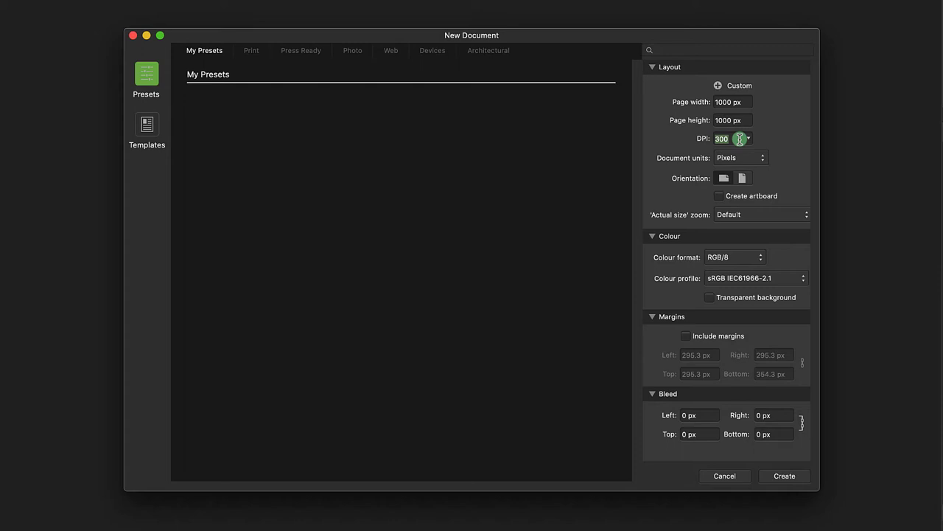
pyautogui.write('72')
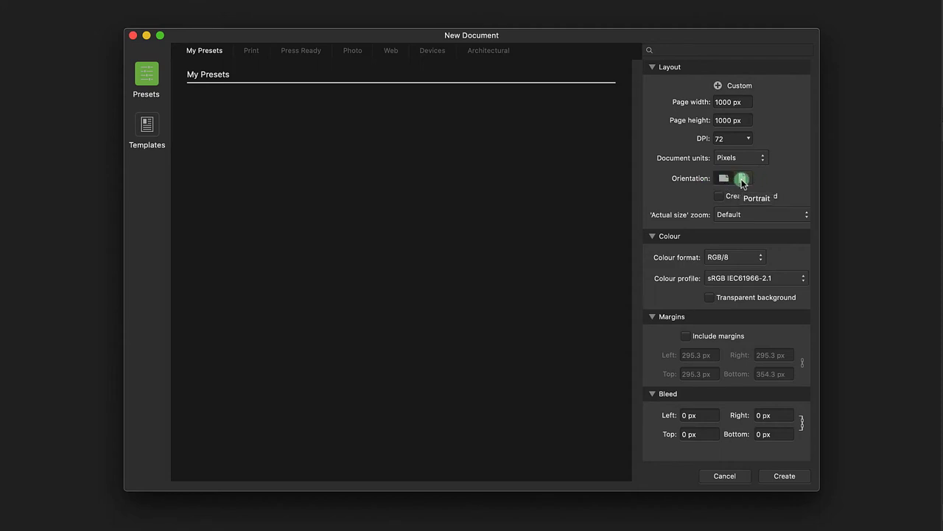
pyautogui.click(741, 183)
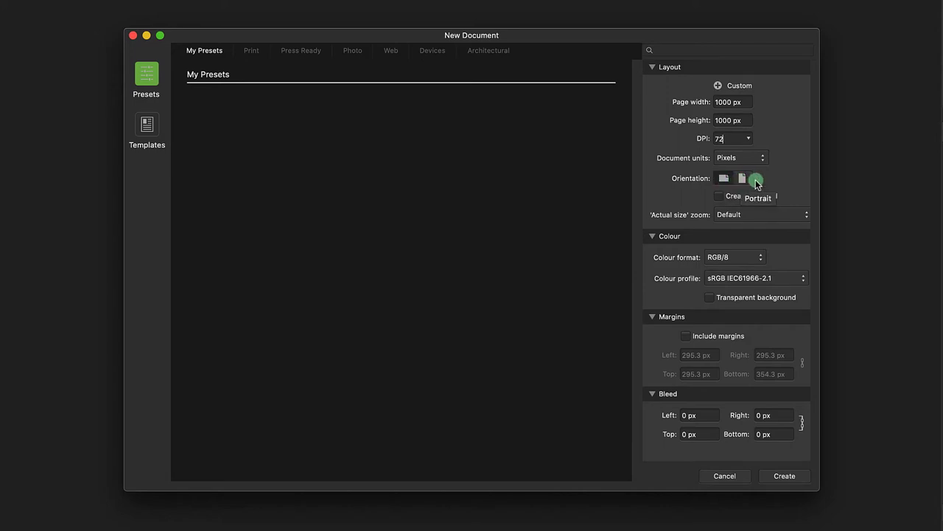
pyautogui.click(761, 180)
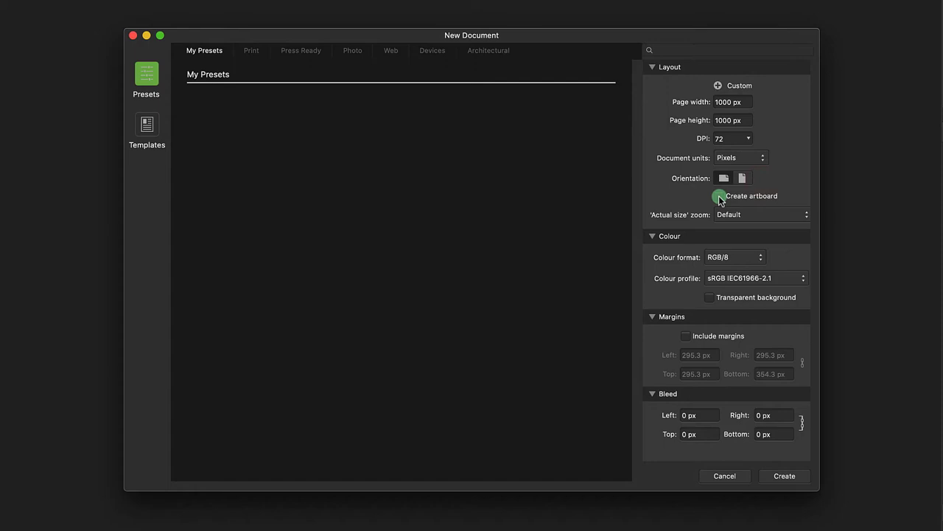
pyautogui.click(719, 196)
# Step: Create the document, opening a blank 1000 × 1000 px Artboard1
pyautogui.click(790, 481)
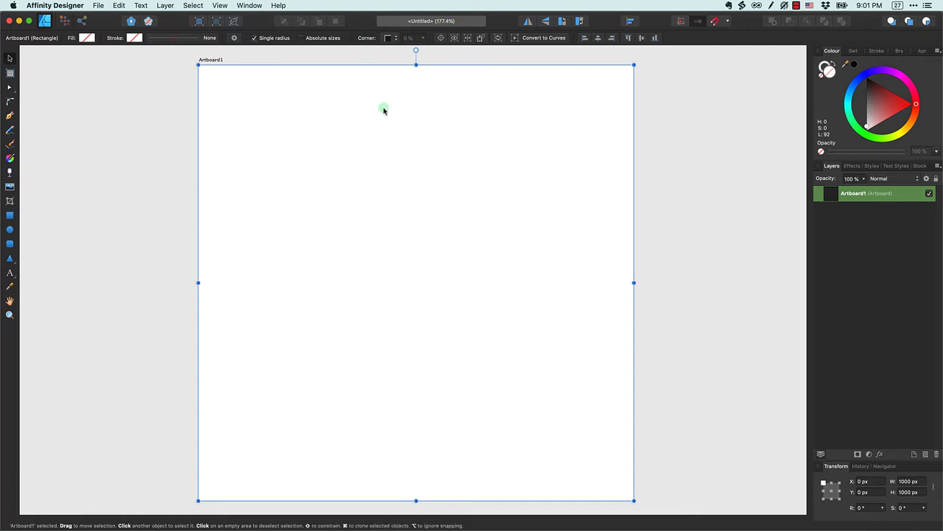
# Step: Save the document on the Desktop as Tutorial_01.afdesign
pyautogui.click(99, 6)
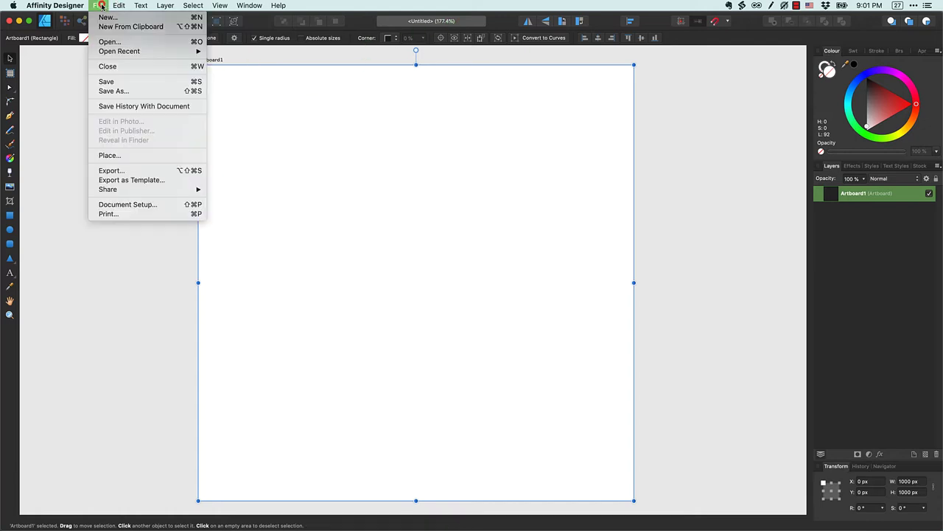
pyautogui.click(126, 82)
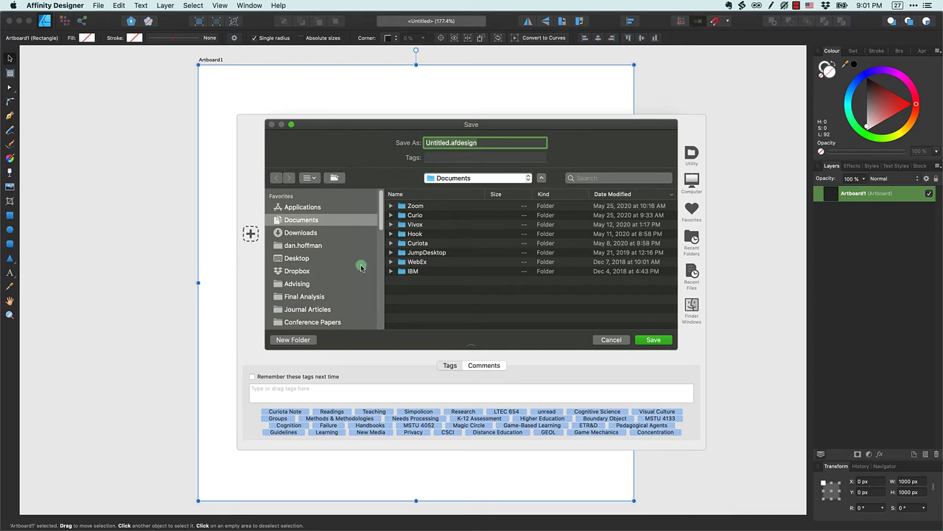
pyautogui.click(297, 259)
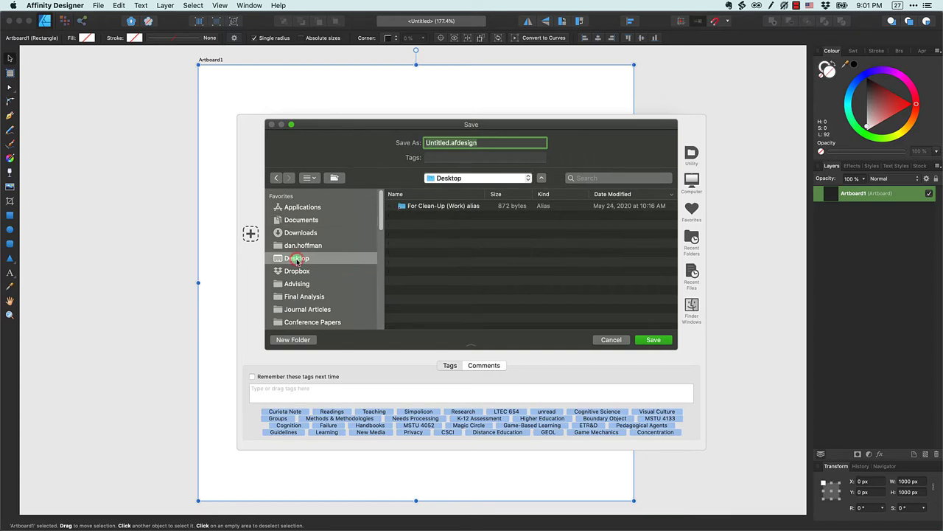
pyautogui.click(451, 144)
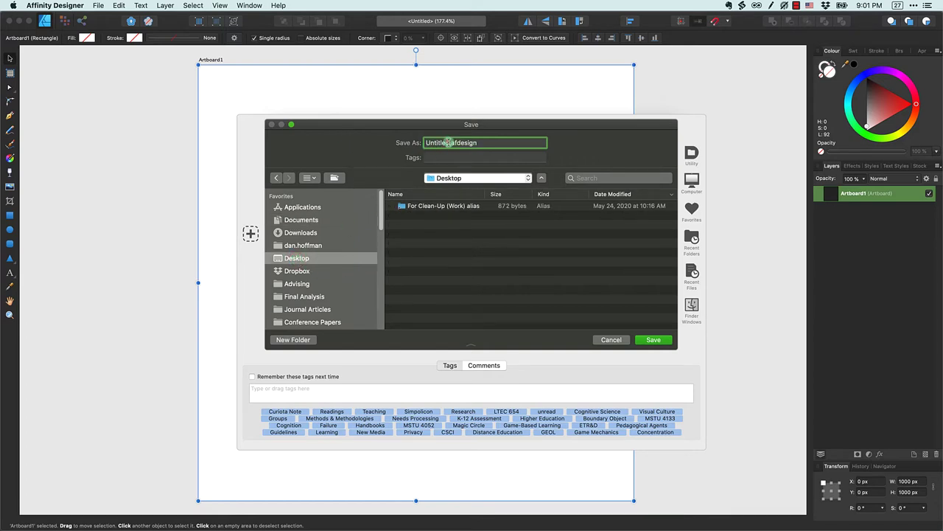
pyautogui.press('BackSpace')
pyautogui.press('BackSpace')
pyautogui.press('BackSpace')
pyautogui.press('BackSpace')
pyautogui.press('BackSpace')
pyautogui.press('BackSpace')
pyautogui.press('BackSpace')
pyautogui.press('BackSpace')
pyautogui.write('Tutorial_01')
pyautogui.click(656, 340)
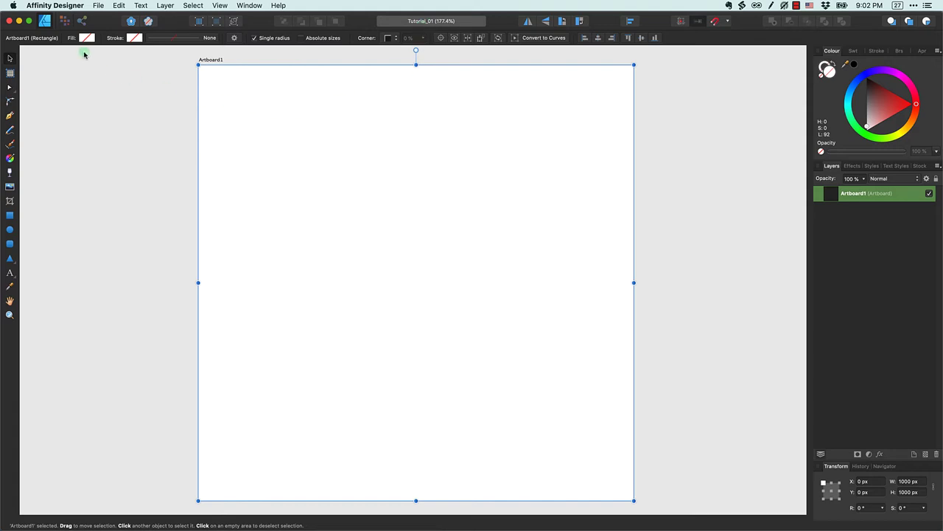
# Step: Open Preferences from the Affinity Designer menu and shift the window slightly left
pyautogui.click(62, 6)
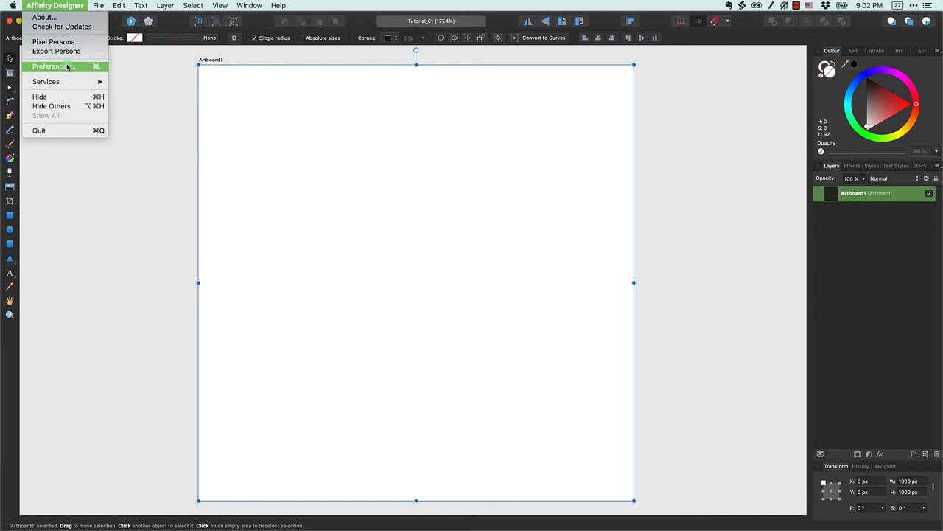
pyautogui.moveTo(118, 5)
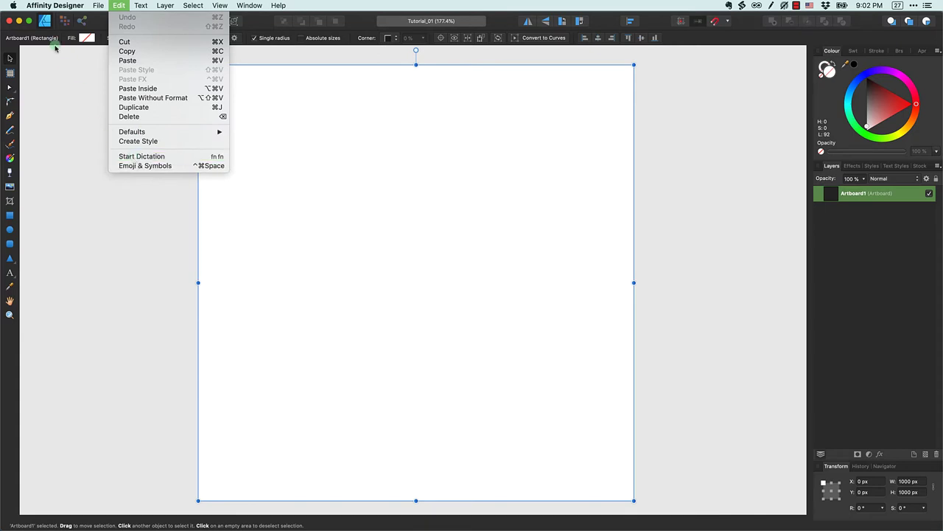
pyautogui.moveTo(53, 5)
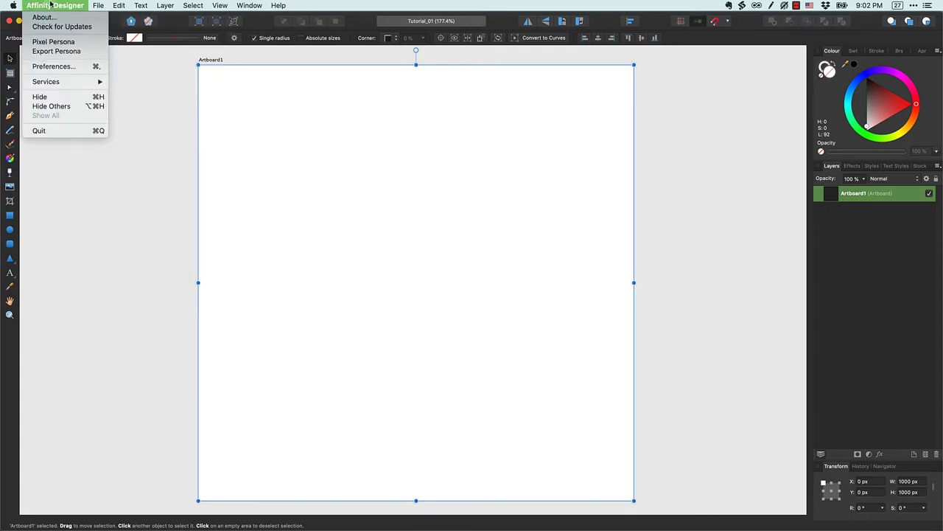
pyautogui.click(62, 67)
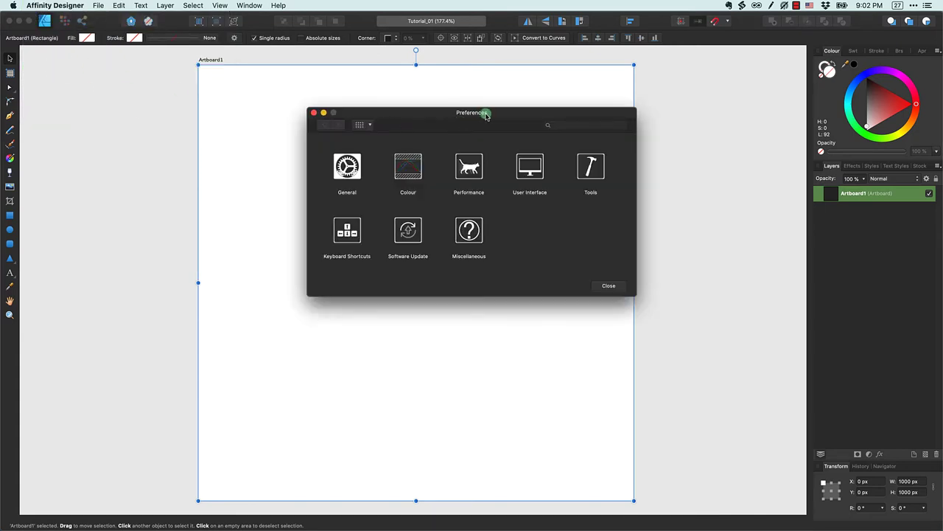
pyautogui.moveTo(486, 116); pyautogui.dragTo(449, 115)
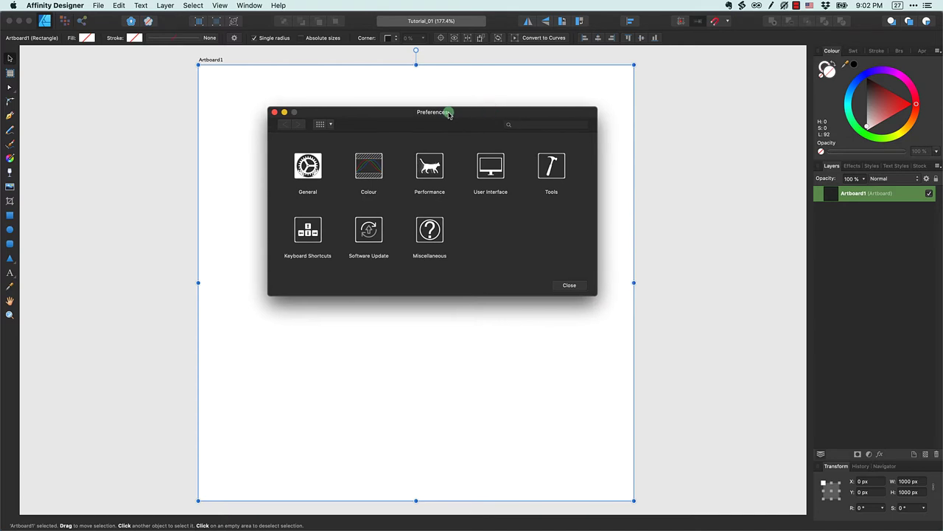
# Step: On the User Interface page, compare Dark and Light UI Styles and leave it Light
pyautogui.click(491, 168)
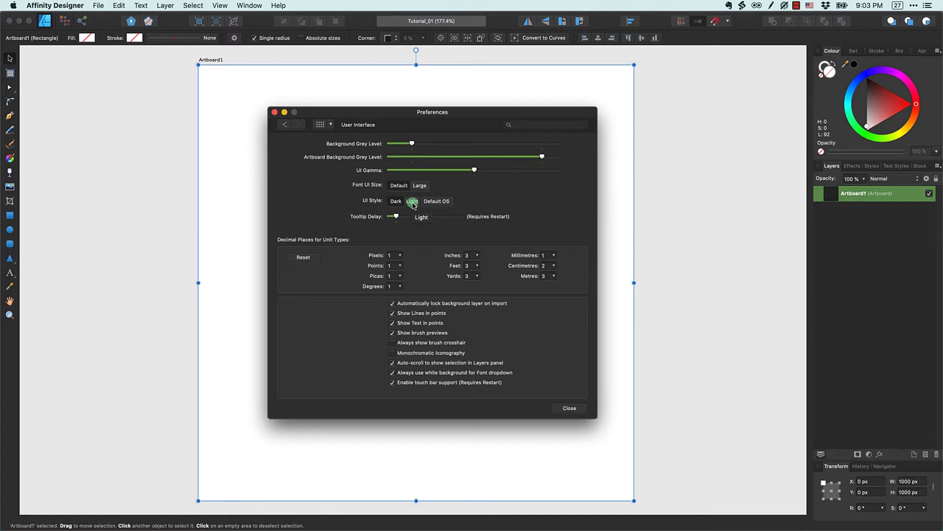
pyautogui.click(413, 203)
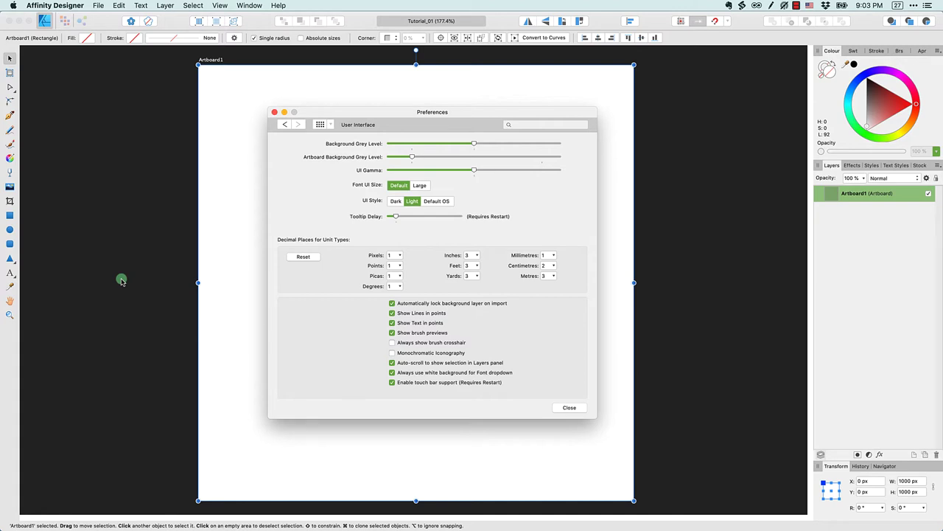
pyautogui.click(396, 201)
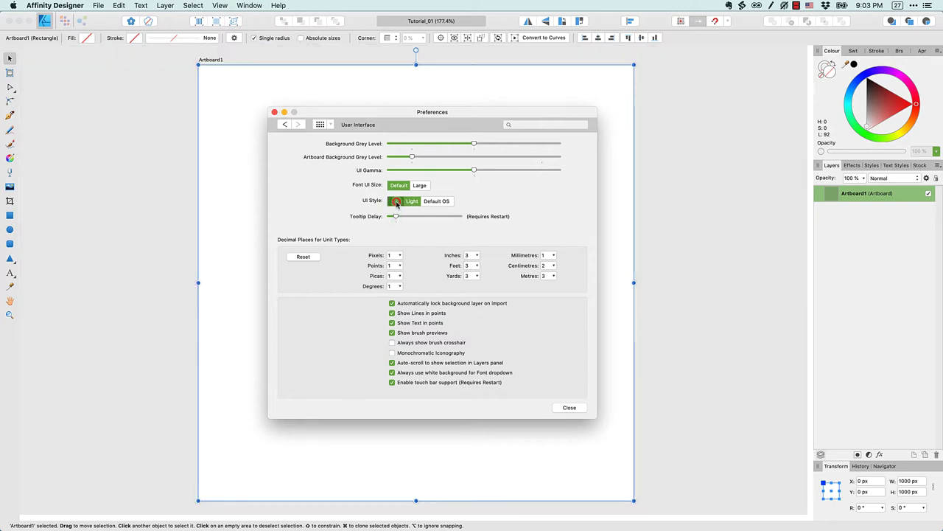
pyautogui.click(412, 201)
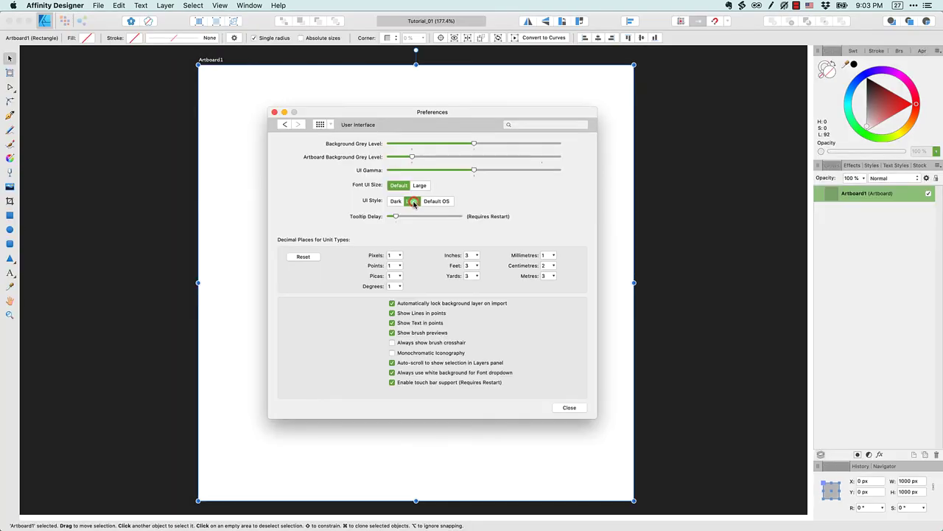
pyautogui.click(396, 201)
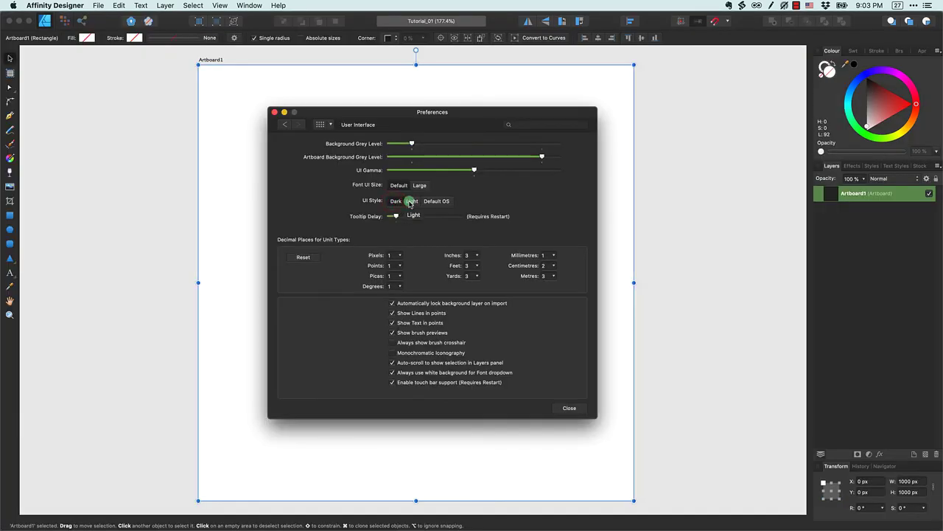
pyautogui.click(411, 202)
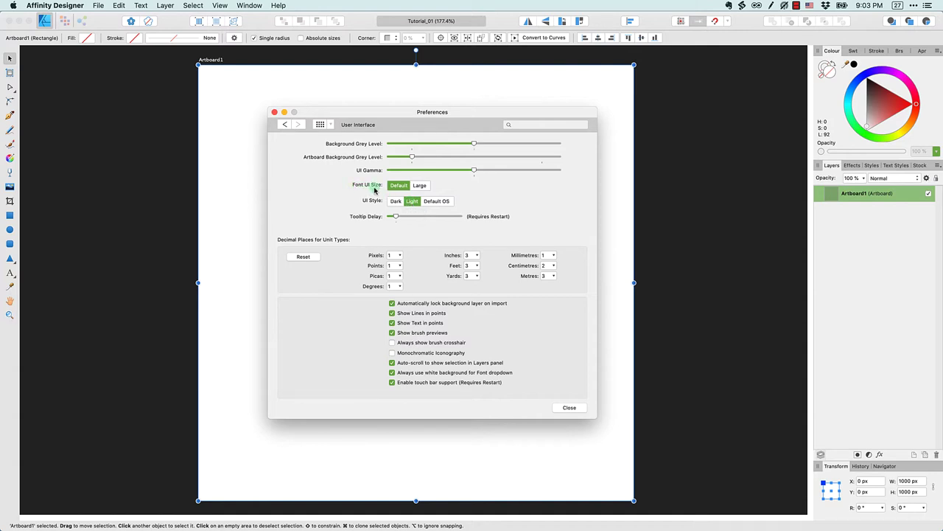
# Step: Set Font UI Size to Large
pyautogui.click(421, 188)
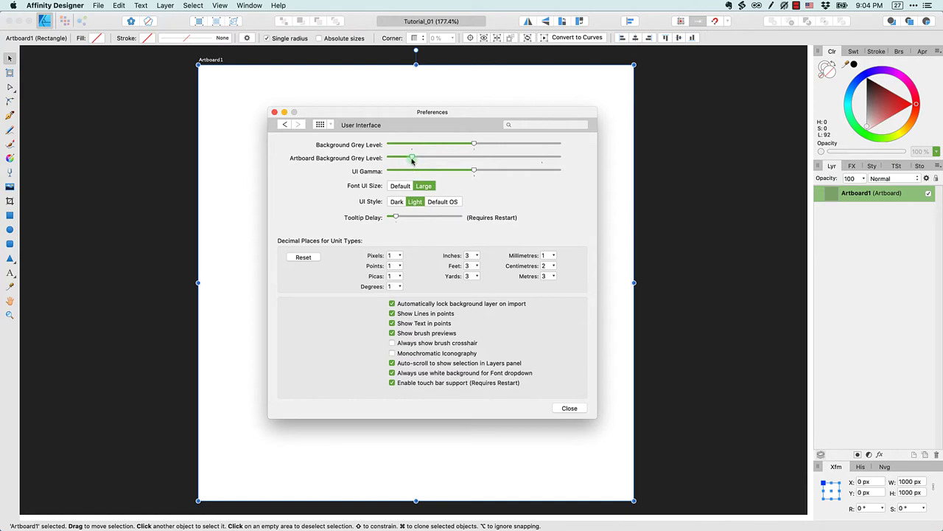
# Step: Raise Artboard Background Grey Level to mid-grey, then go back to the category overview
pyautogui.moveTo(411, 157); pyautogui.dragTo(435, 159)
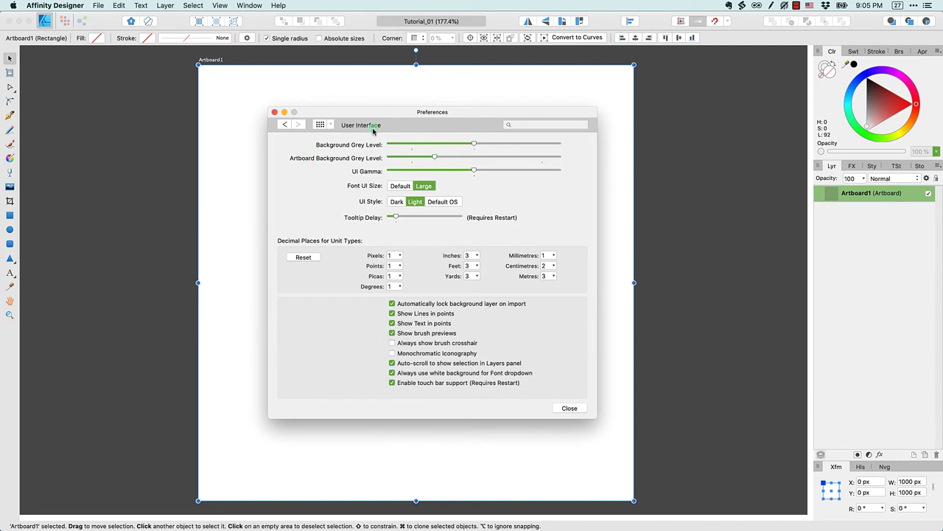
pyautogui.click(322, 125)
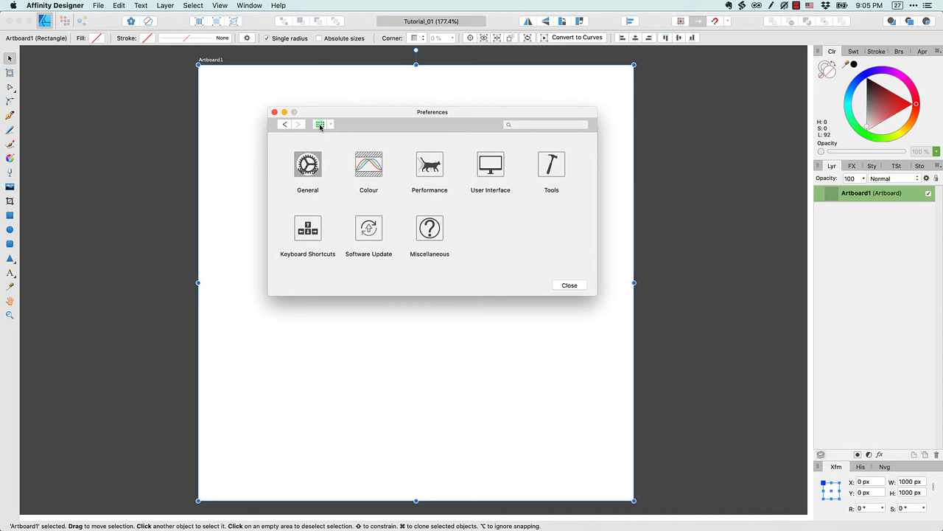
# Step: Set Tool Handle Size to Largest, close Preferences, and toggle Pixel then Designer persona
pyautogui.click(553, 167)
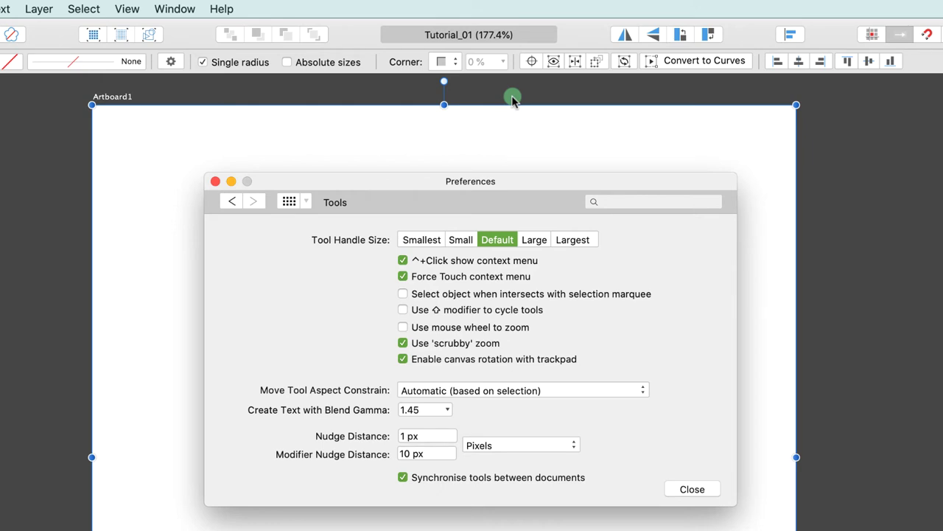
pyautogui.click(424, 243)
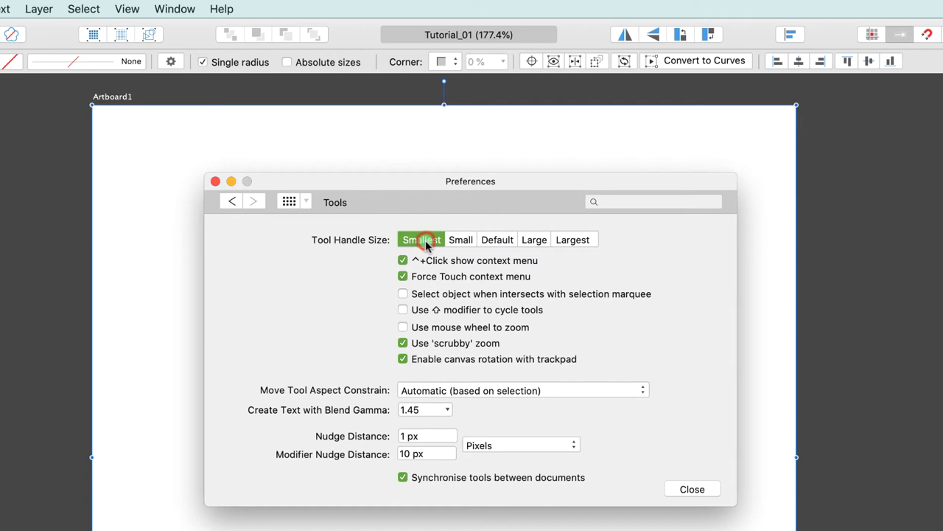
pyautogui.click(456, 240)
pyautogui.click(582, 240)
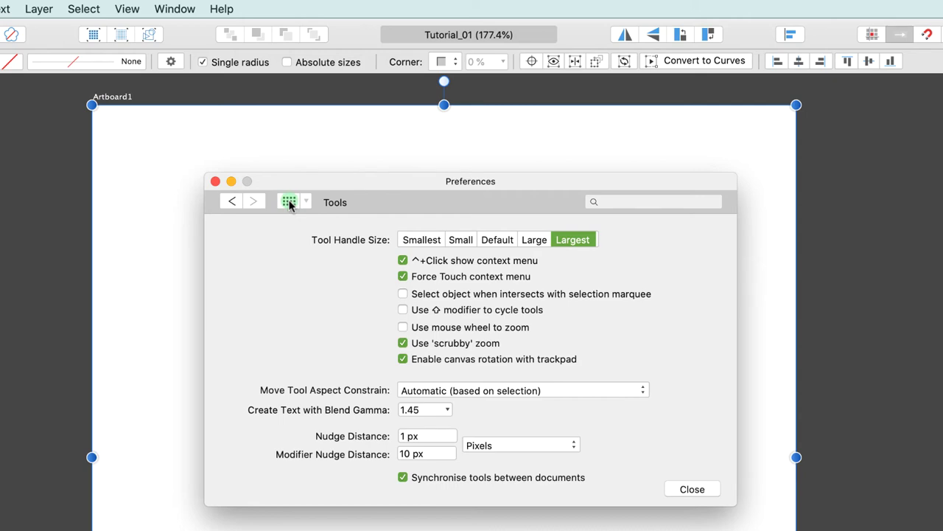
pyautogui.click(215, 181)
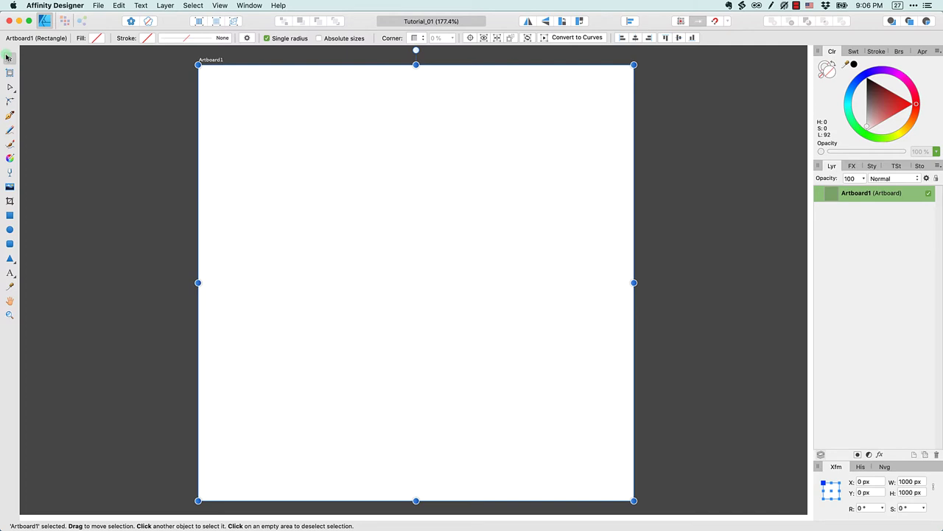
pyautogui.click(65, 21)
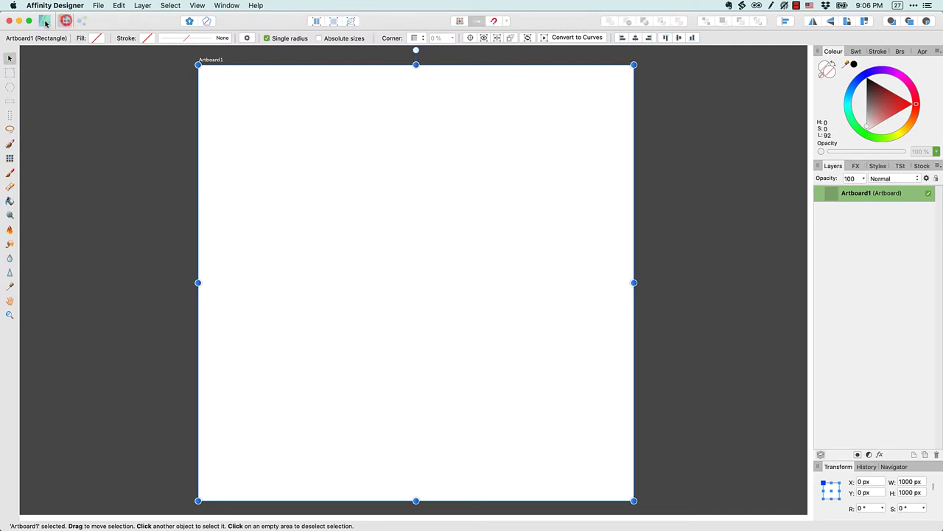
pyautogui.click(44, 21)
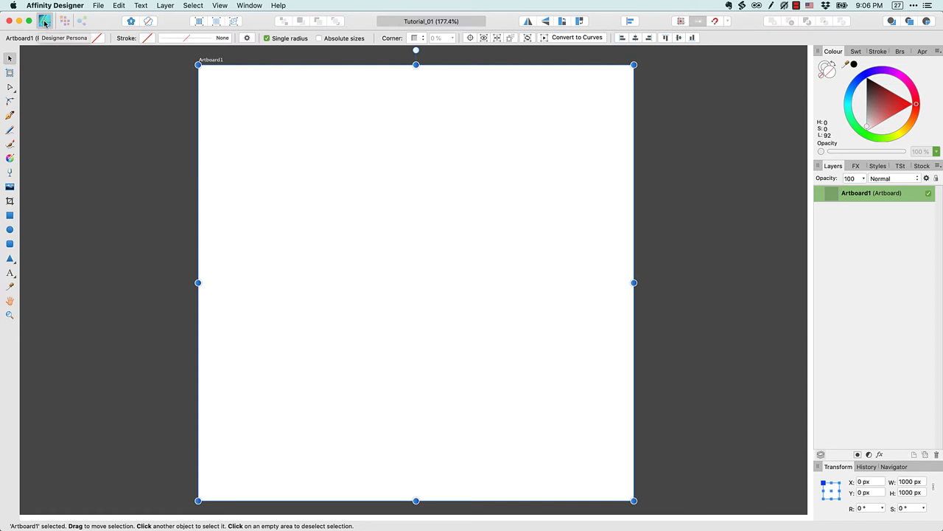
# Step: Turn on View > Show Rulers and drag the ruler origin onto the artboard
pyautogui.click(219, 6)
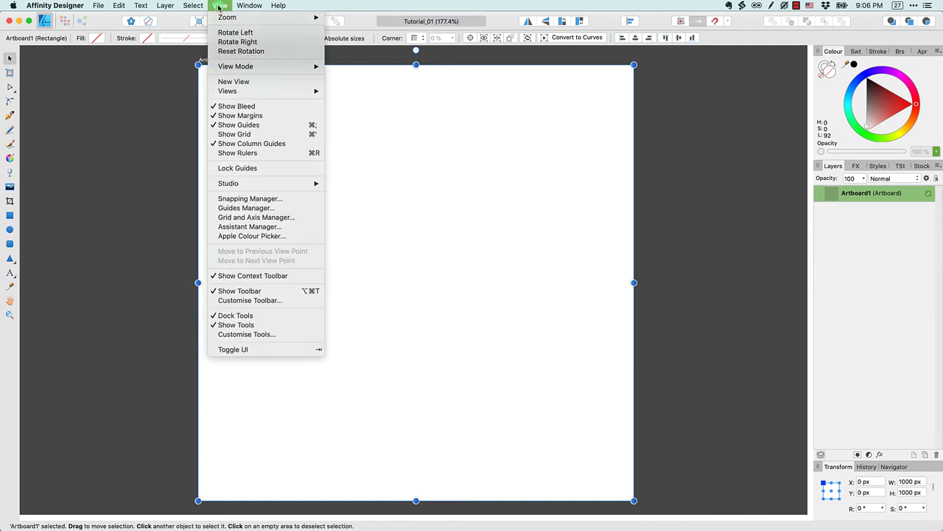
pyautogui.click(255, 154)
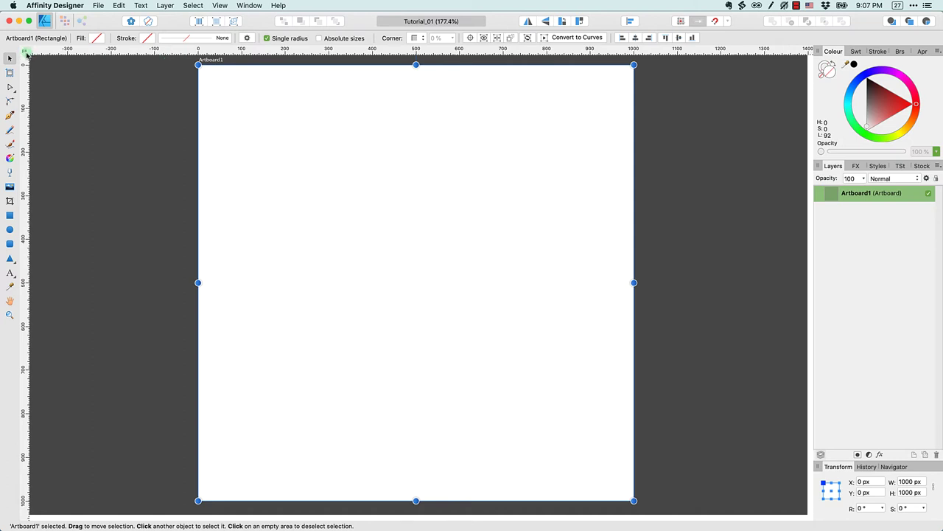
pyautogui.moveTo(26, 53); pyautogui.dragTo(210, 66)
pyautogui.moveTo(437, 205); pyautogui.dragTo(437, 205)
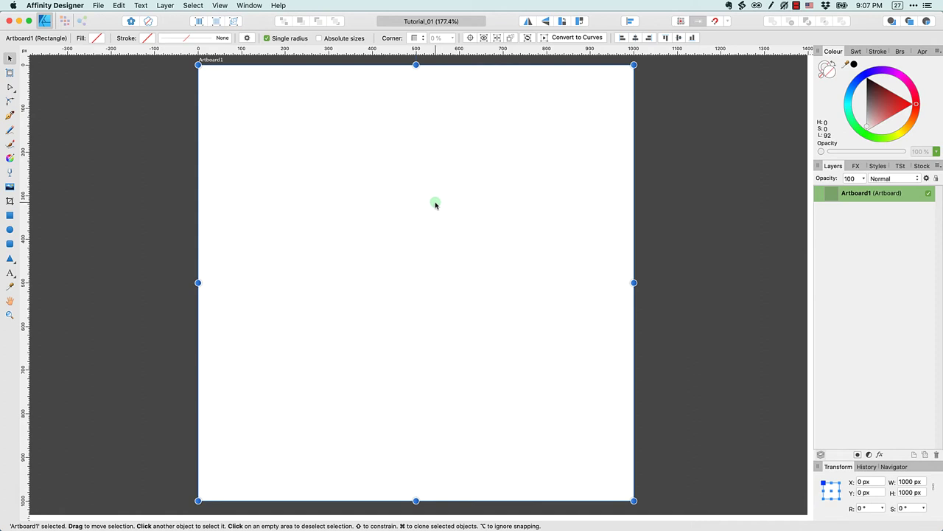
# Step: Cycle through the Colour, Swatches and Stroke tabs in the right-hand studio's top group
pyautogui.moveTo(436, 205); pyautogui.dragTo(435, 205)
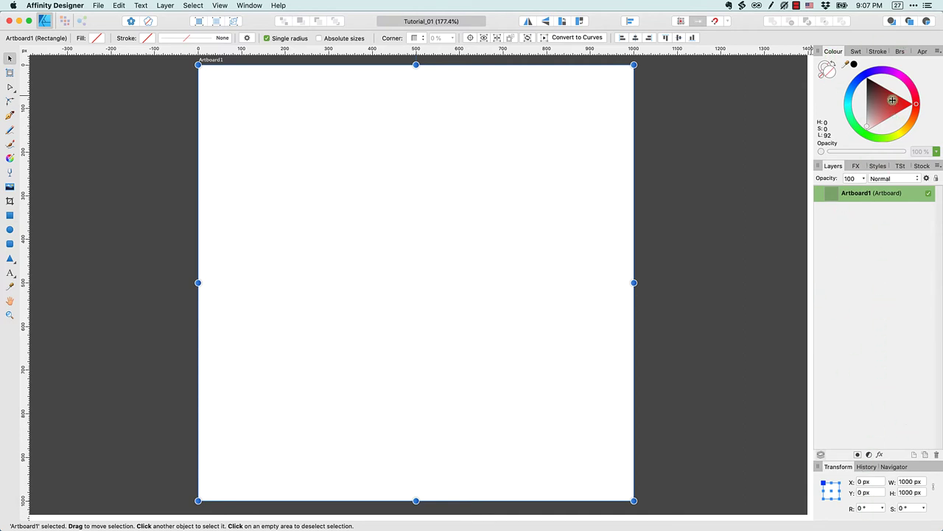
pyautogui.click(833, 53)
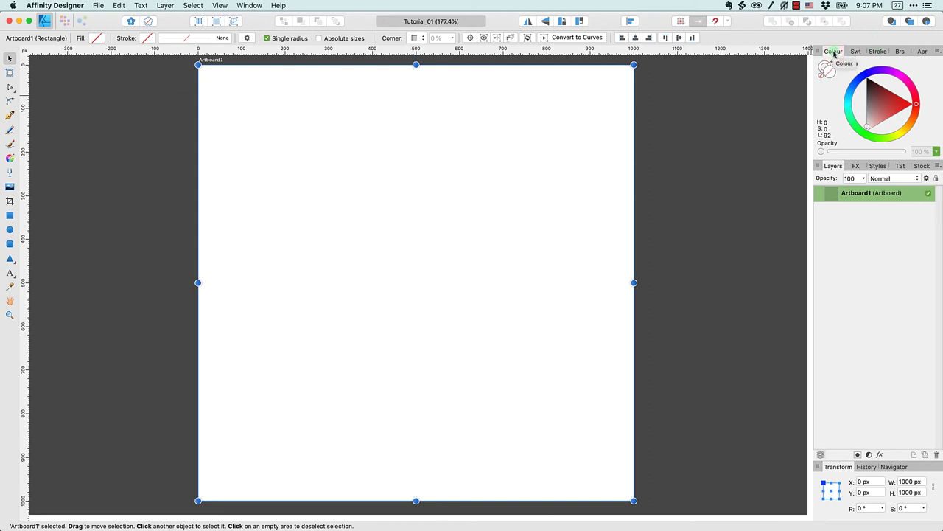
pyautogui.click(856, 51)
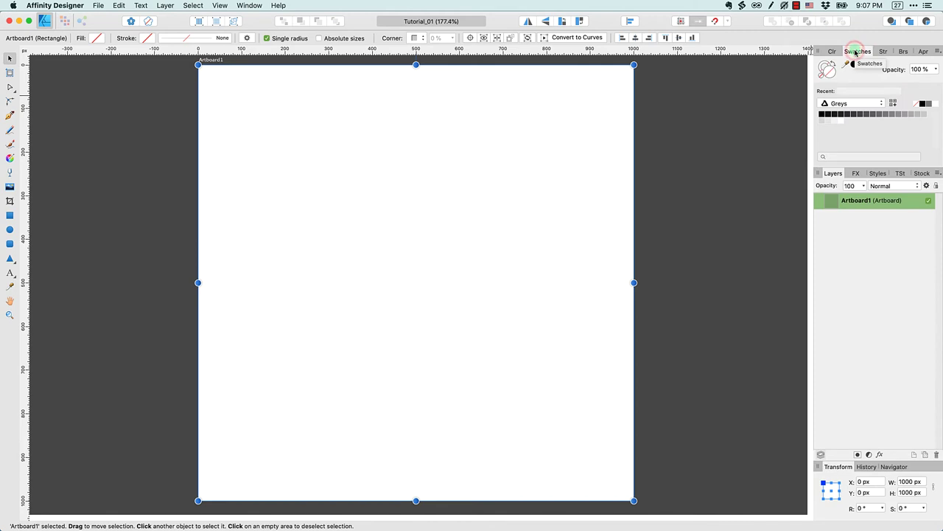
pyautogui.click(883, 51)
pyautogui.click(855, 52)
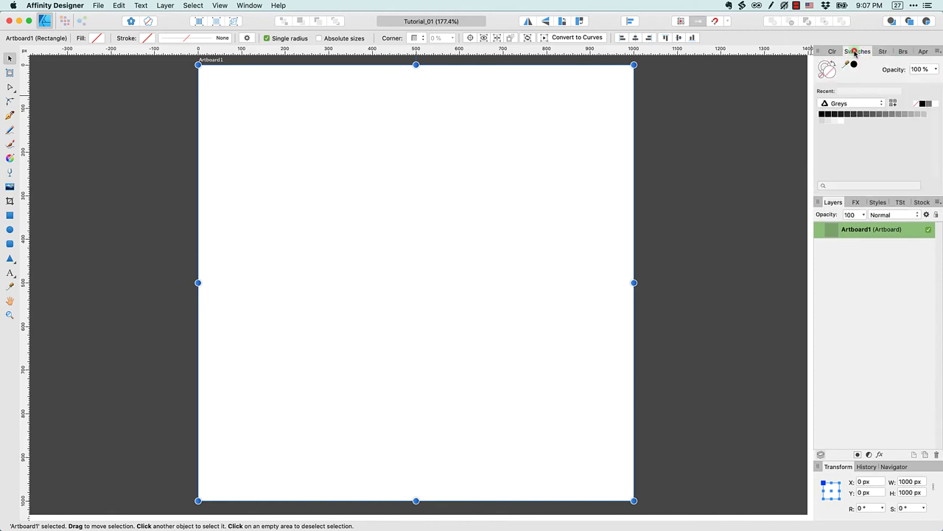
pyautogui.click(833, 52)
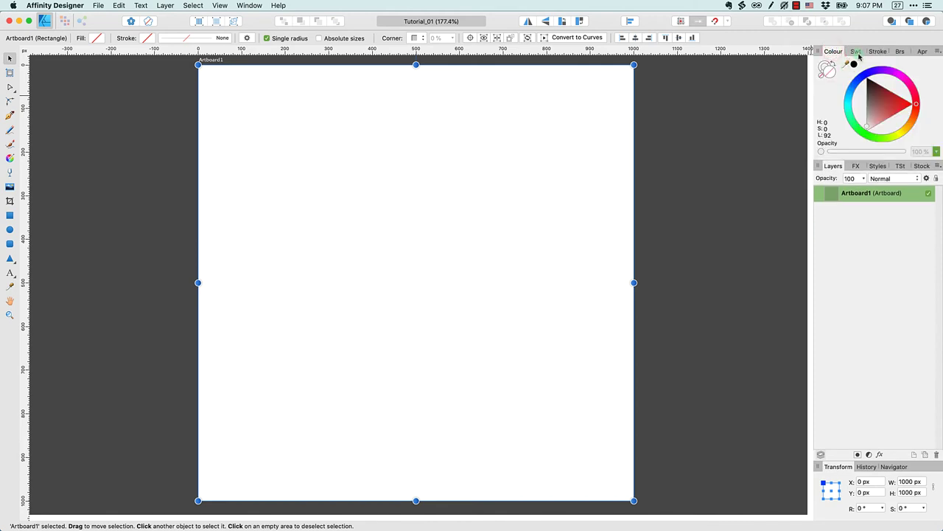
pyautogui.click(833, 51)
# Step: Regroup the Colour panel with Swatches and Brushes, and close the floating Stroke panel
pyautogui.moveTo(834, 52)
pyautogui.mouseDown()
pyautogui.moveTo(879, 54)
pyautogui.moveTo(833, 51)
pyautogui.moveTo(535, 108)
pyautogui.moveTo(691, 80)
pyautogui.moveTo(651, 80)
pyautogui.mouseUp()
pyautogui.click(834, 52)
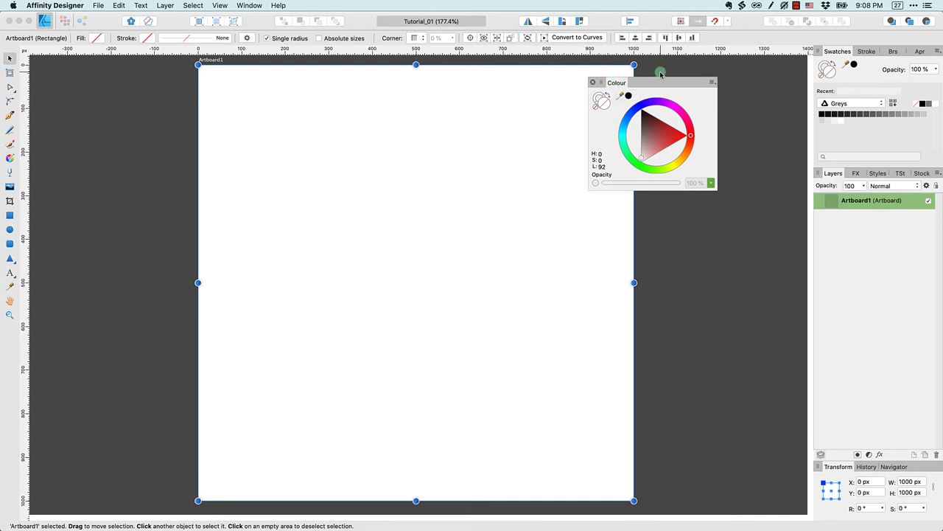
pyautogui.moveTo(612, 84); pyautogui.dragTo(848, 178)
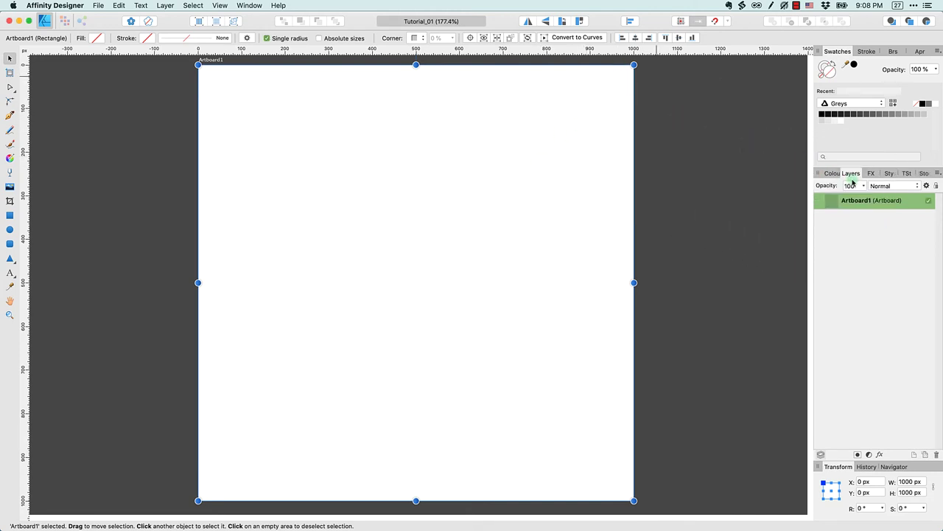
pyautogui.click(836, 175)
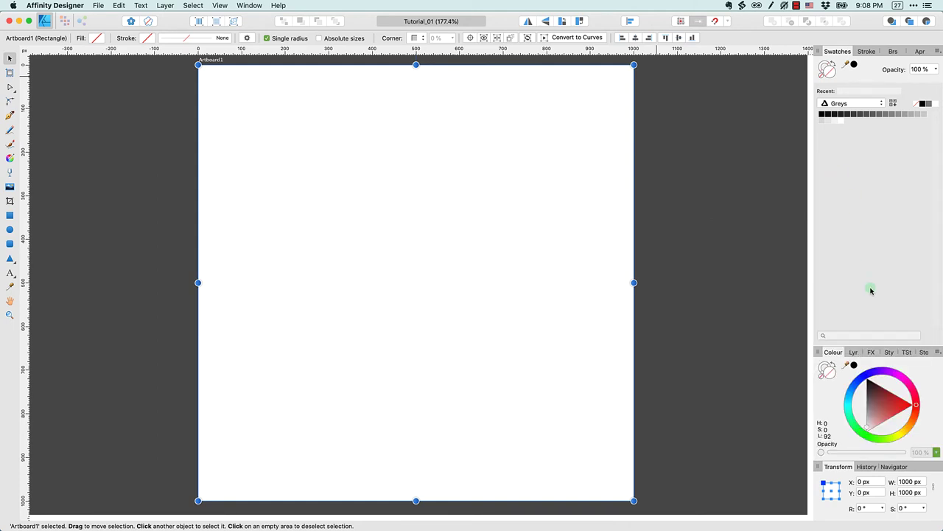
pyautogui.moveTo(831, 352)
pyautogui.mouseDown()
pyautogui.moveTo(819, 54)
pyautogui.moveTo(858, 53)
pyautogui.moveTo(581, 111)
pyautogui.moveTo(562, 102)
pyautogui.mouseUp()
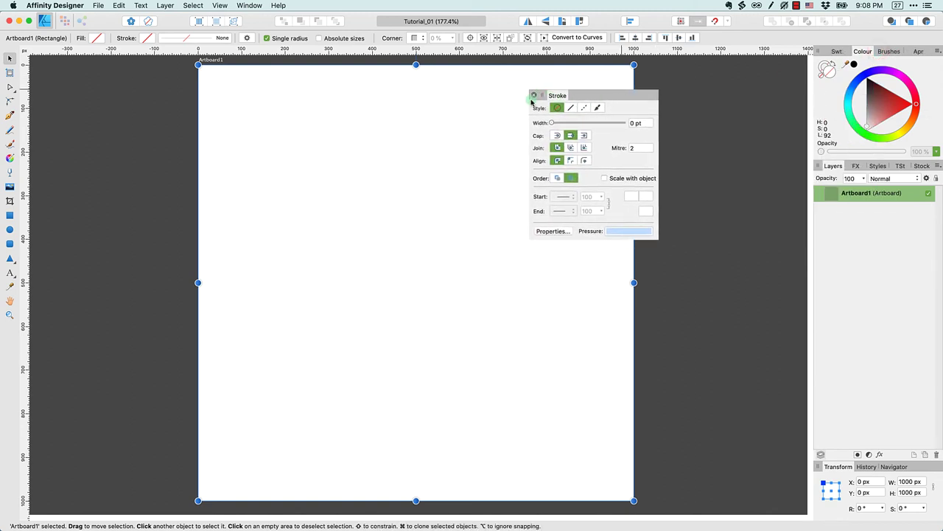
pyautogui.click(533, 95)
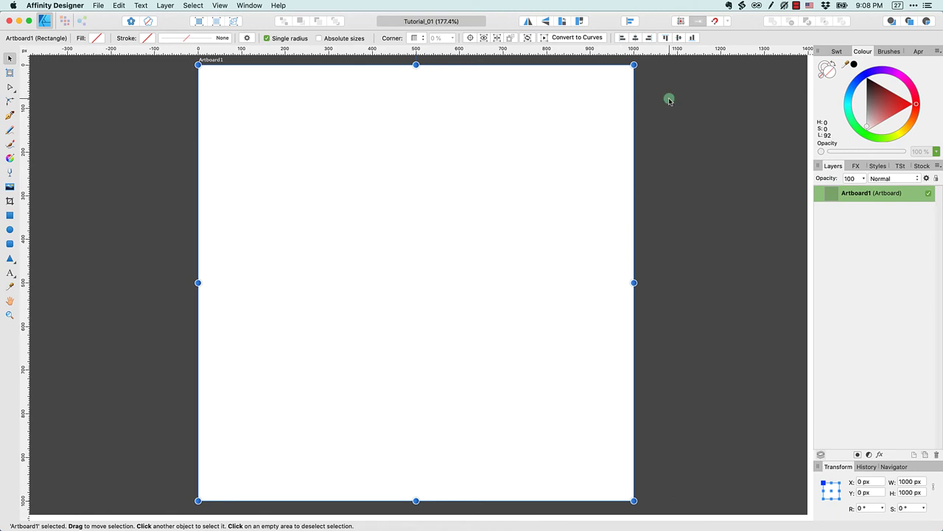
# Step: Open the Stroke panel via View > Studio and dock it after Swatches in the top group
pyautogui.click(221, 6)
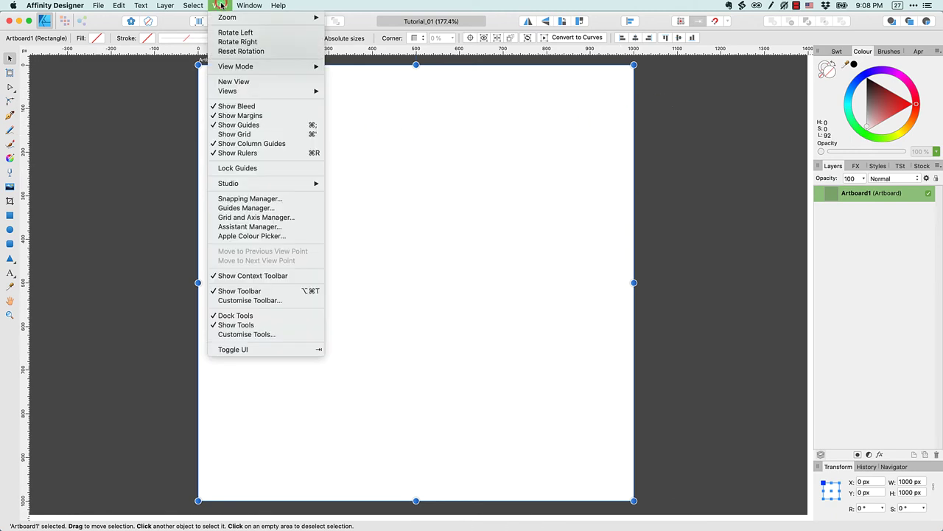
pyautogui.moveTo(278, 184)
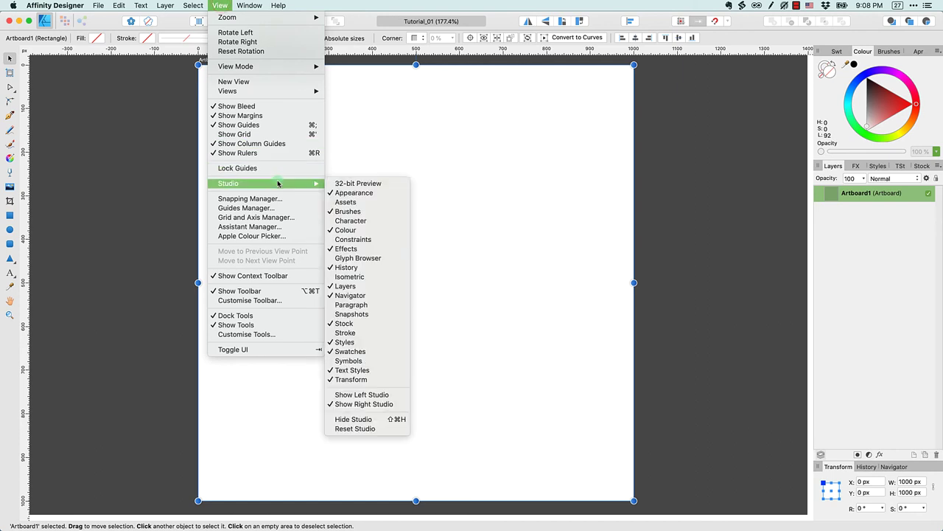
pyautogui.click(346, 333)
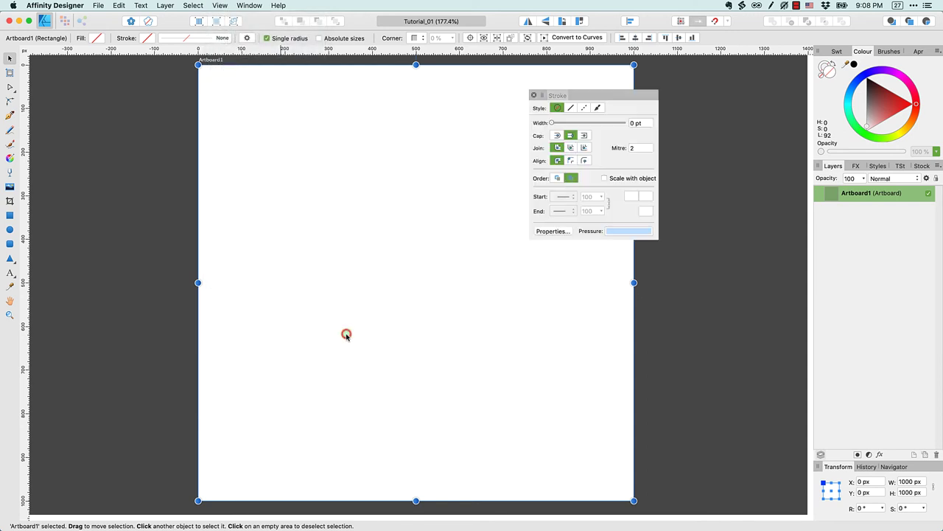
pyautogui.click(559, 94)
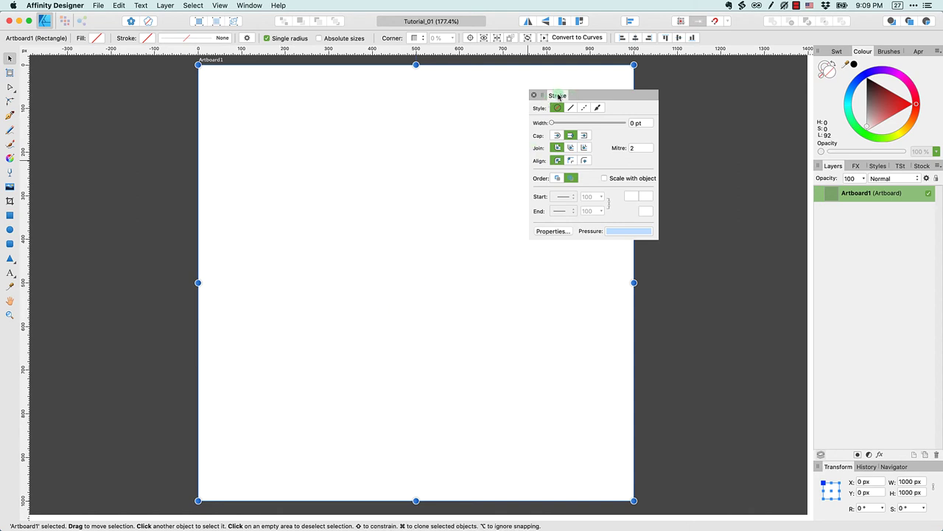
pyautogui.moveTo(559, 95)
pyautogui.mouseDown()
pyautogui.moveTo(744, 95)
pyautogui.moveTo(848, 56)
pyautogui.moveTo(889, 55)
pyautogui.moveTo(869, 63)
pyautogui.moveTo(836, 53)
pyautogui.mouseUp()
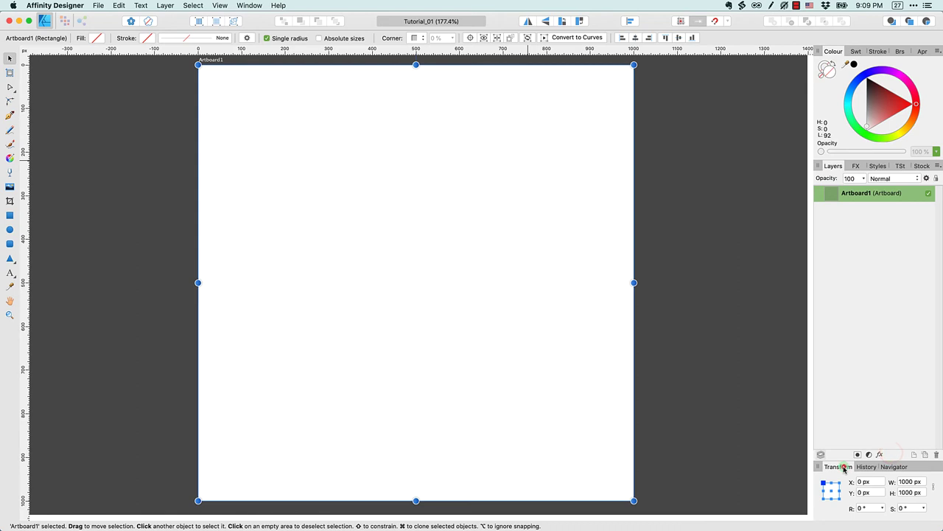
# Step: Switch the bottom group to History, resize it against Layers, and test collapsing it
pyautogui.click(866, 467)
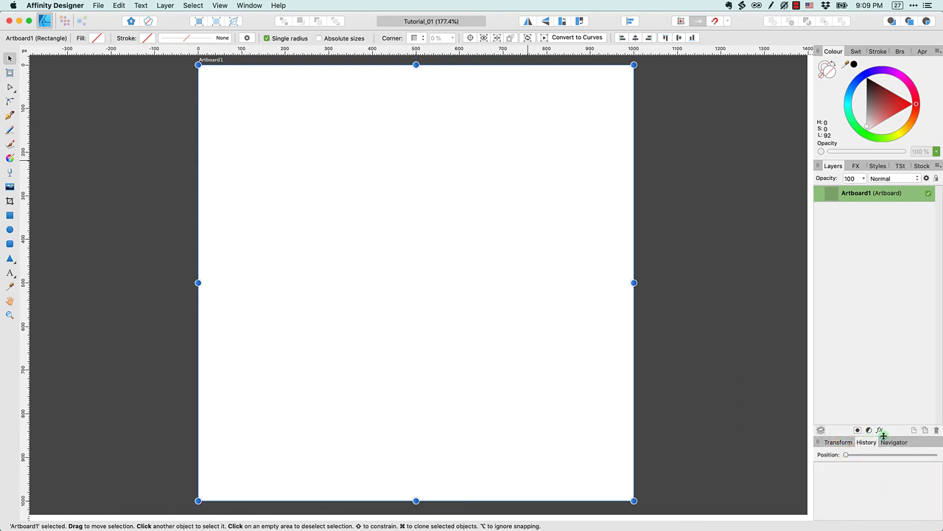
pyautogui.moveTo(883, 436); pyautogui.dragTo(872, 280)
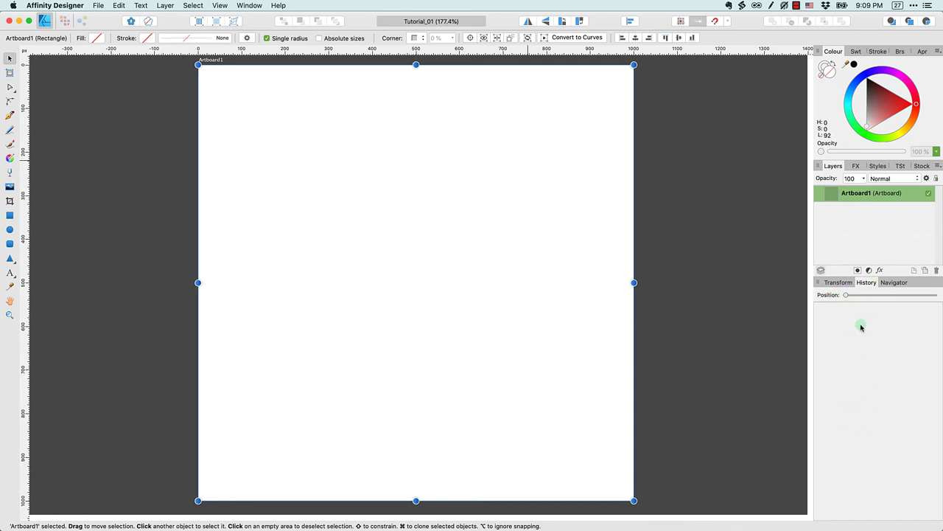
pyautogui.click(869, 283)
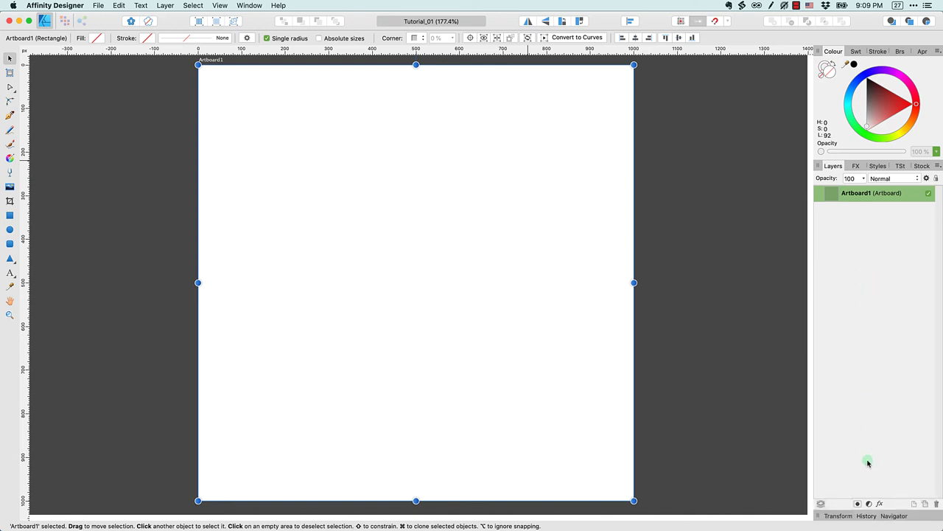
pyautogui.click(868, 517)
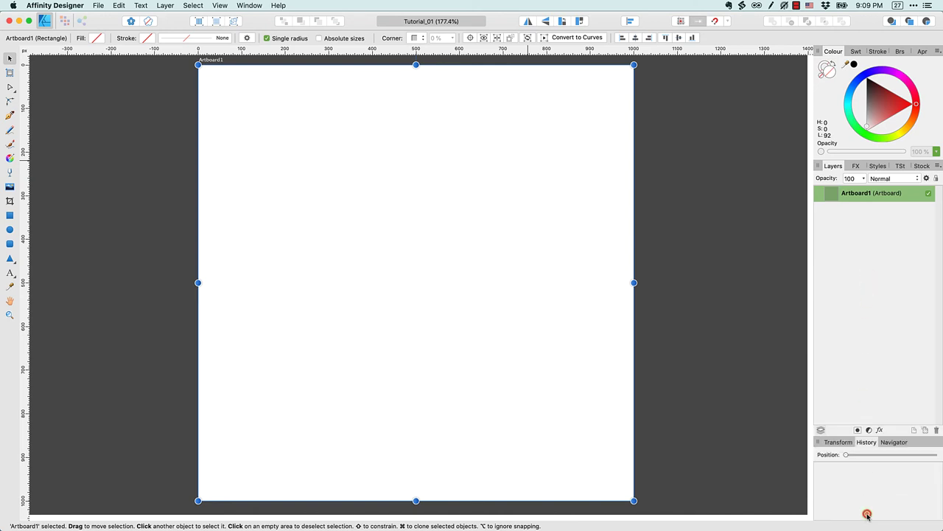
pyautogui.click(866, 442)
# Step: Collapse and re-expand the Layers and Colour panels, leaving History expanded
pyautogui.click(829, 167)
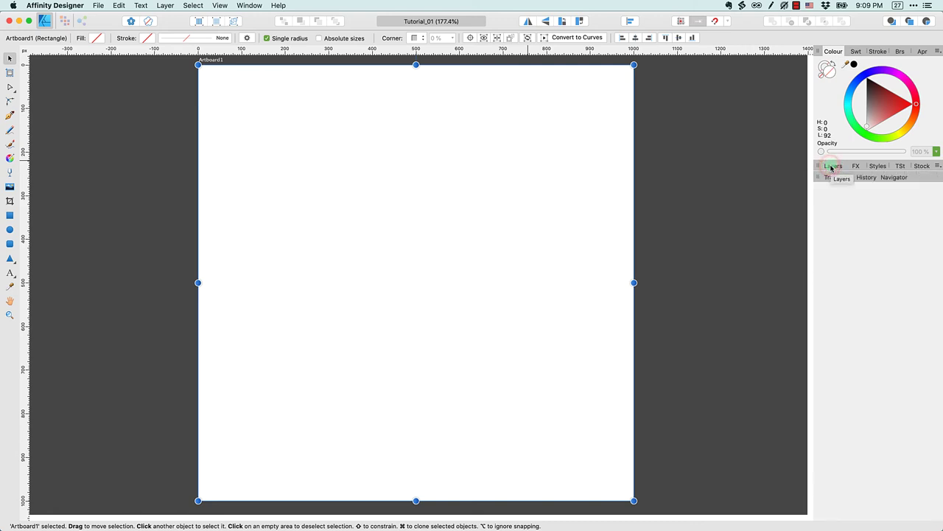
pyautogui.click(832, 51)
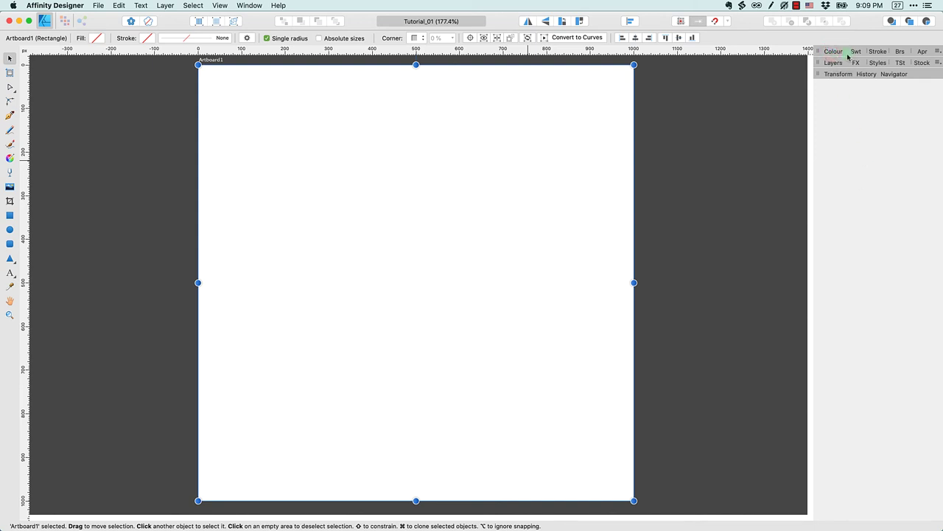
pyautogui.click(836, 53)
pyautogui.click(833, 166)
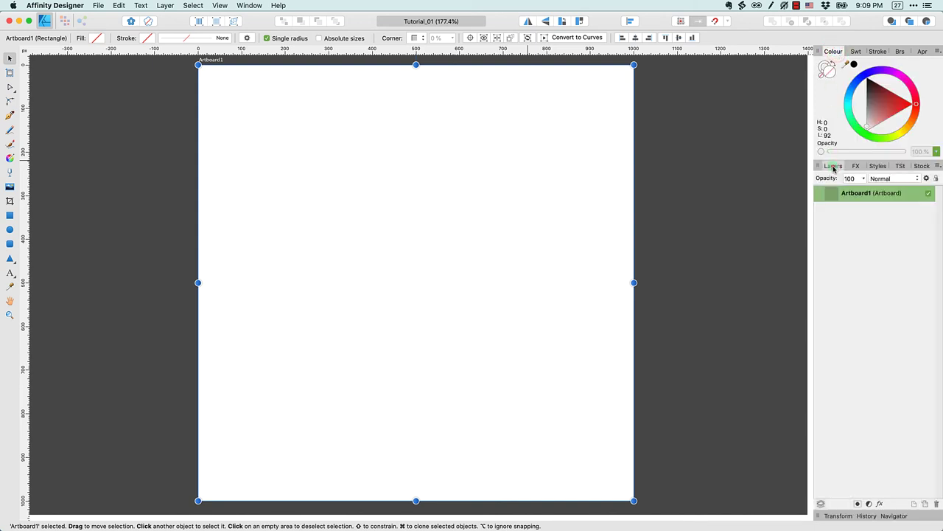
pyautogui.click(869, 514)
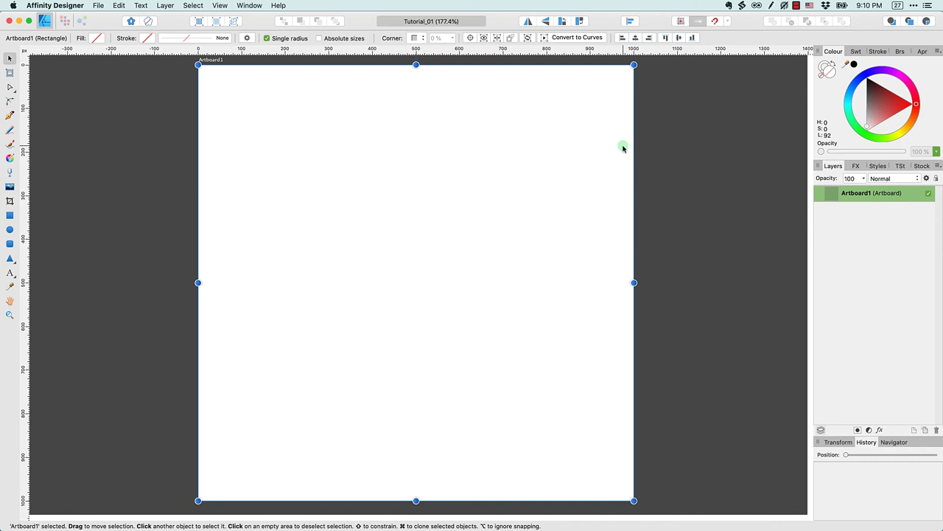
# Step: Reset the studio panels to their default layout with View > Studio > Reset Studio
pyautogui.click(223, 5)
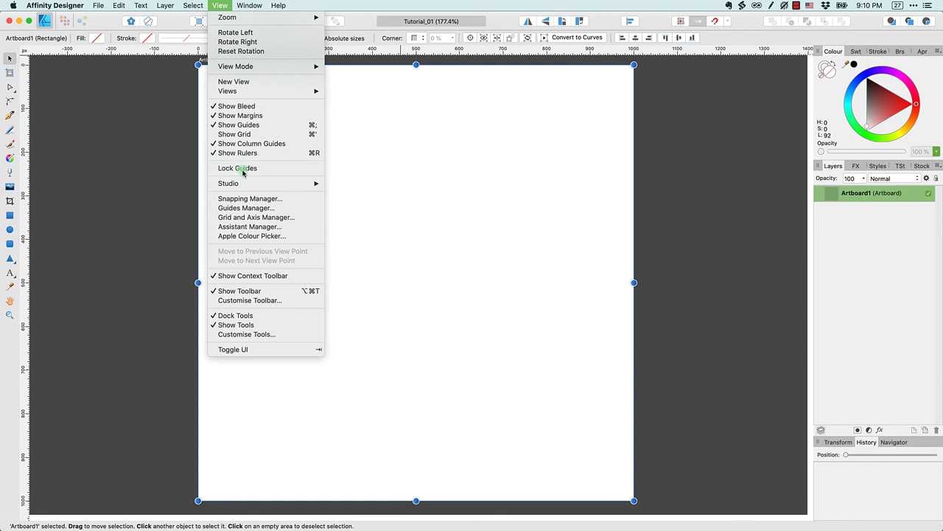
pyautogui.moveTo(247, 185)
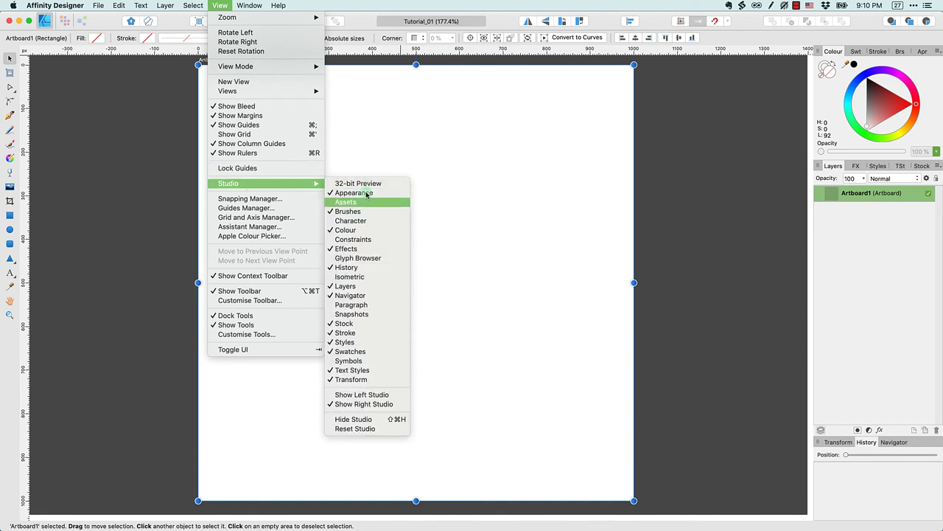
pyautogui.click(366, 430)
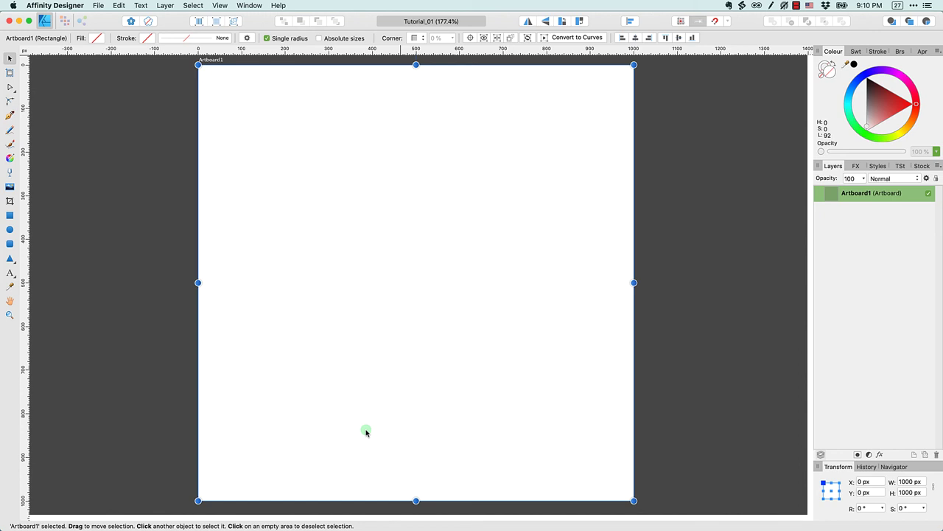
# Step: Hide all studio panels with Hide Studio, then bring them back
pyautogui.click(221, 5)
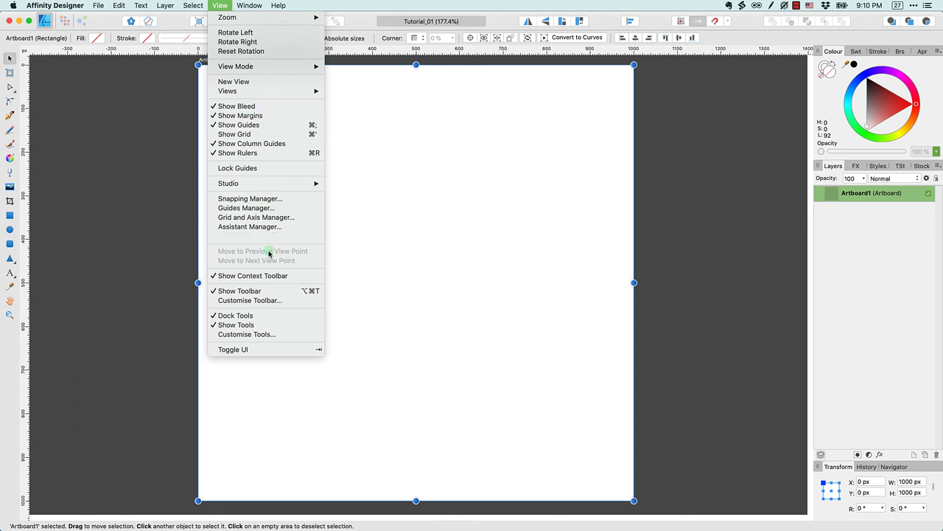
pyautogui.moveTo(279, 185)
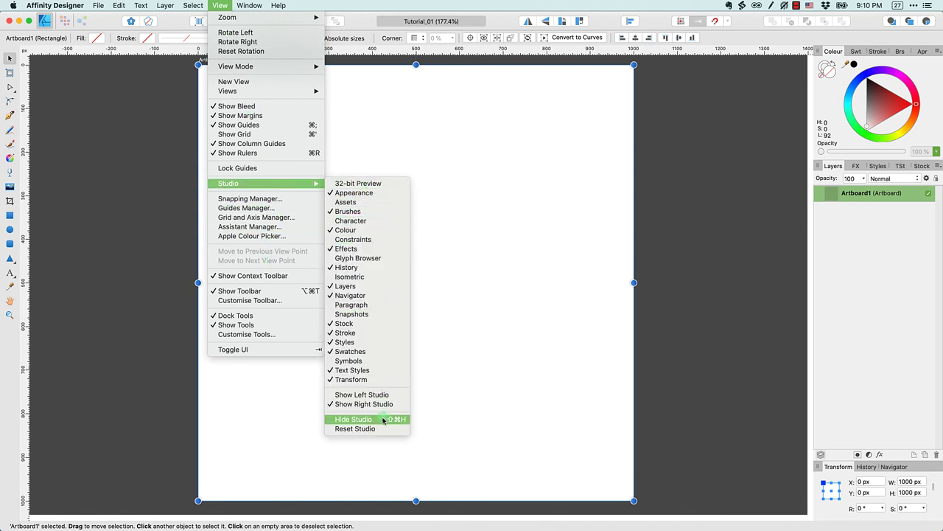
pyautogui.click(360, 421)
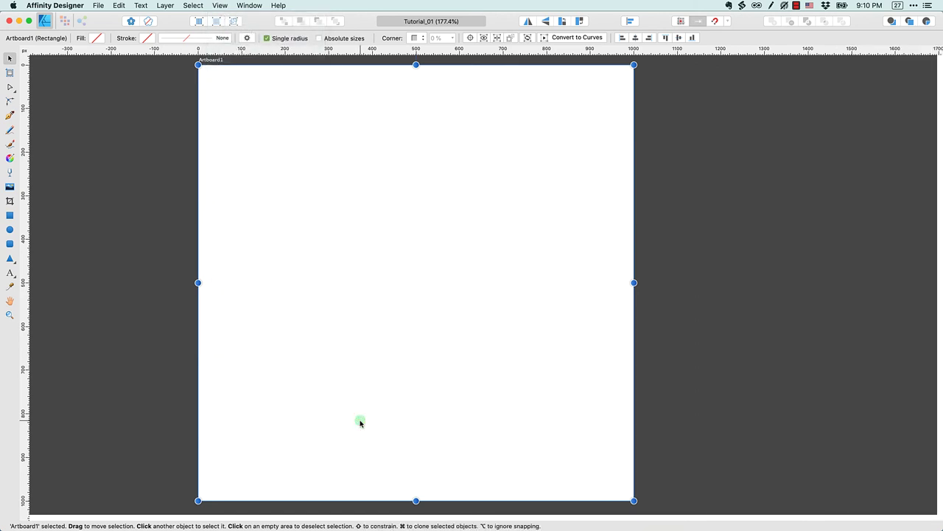
pyautogui.click(223, 5)
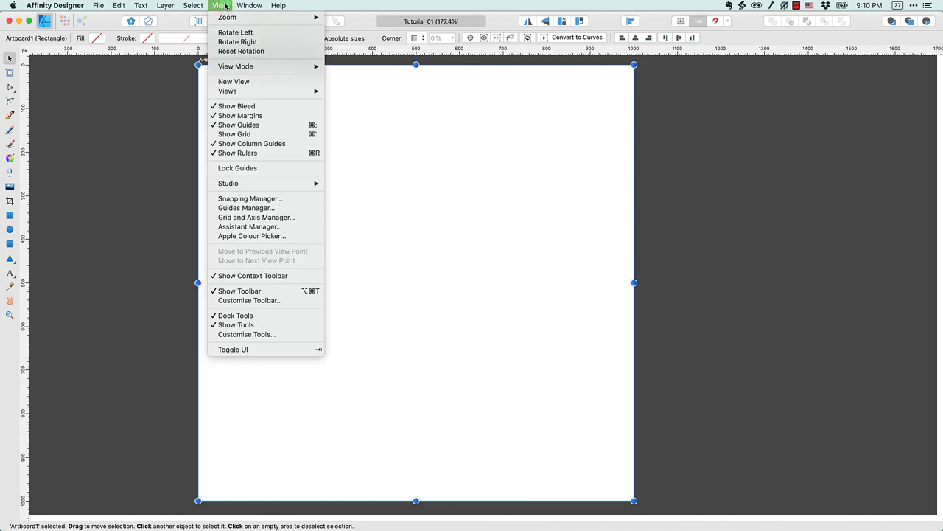
pyautogui.moveTo(249, 184)
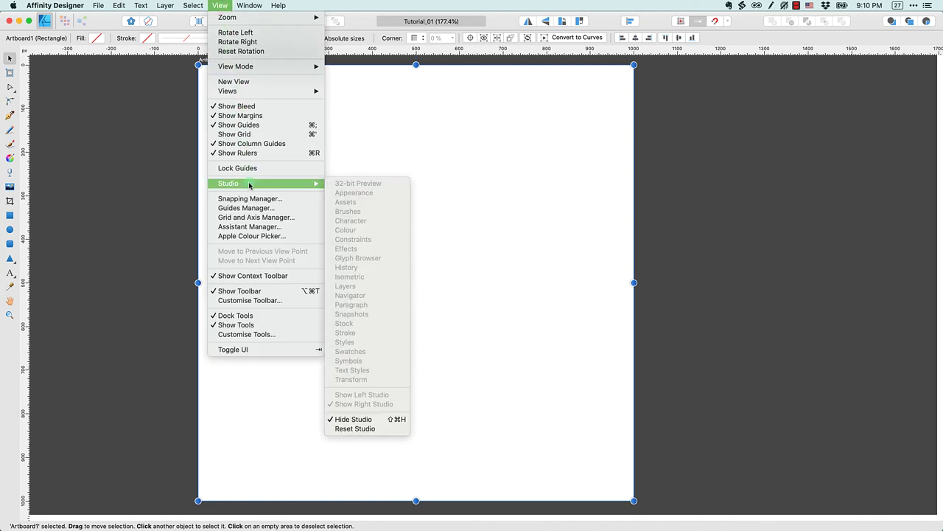
pyautogui.click(373, 419)
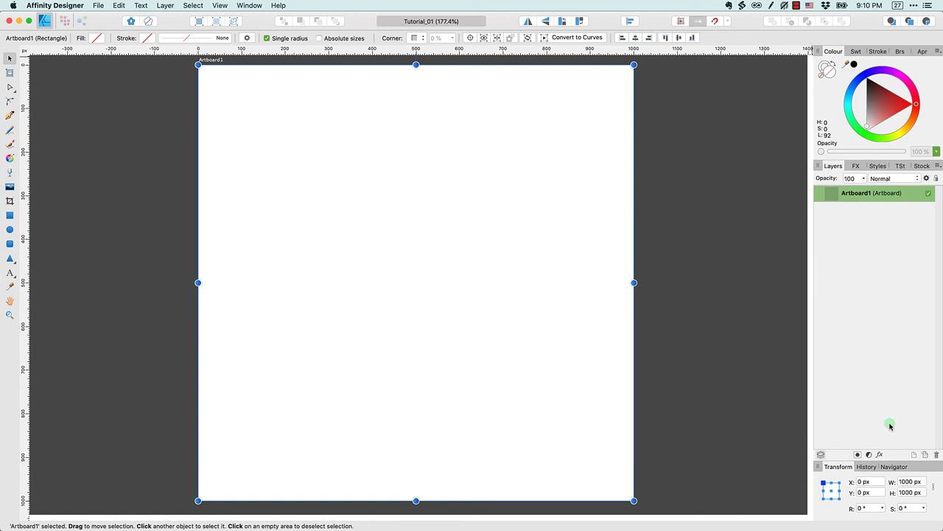
# Step: Enable Show Left Studio and drag the Colour panel from the right studio beside Assets
pyautogui.click(222, 5)
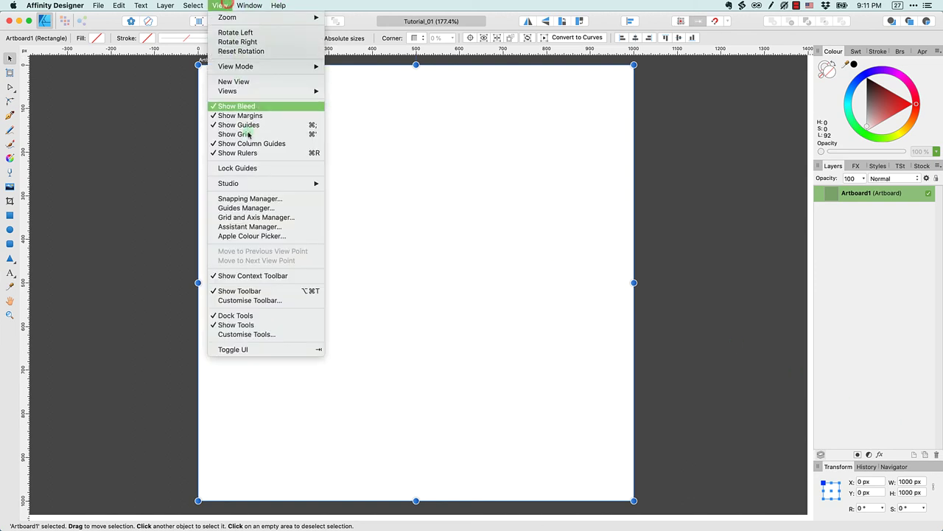
pyautogui.moveTo(276, 182)
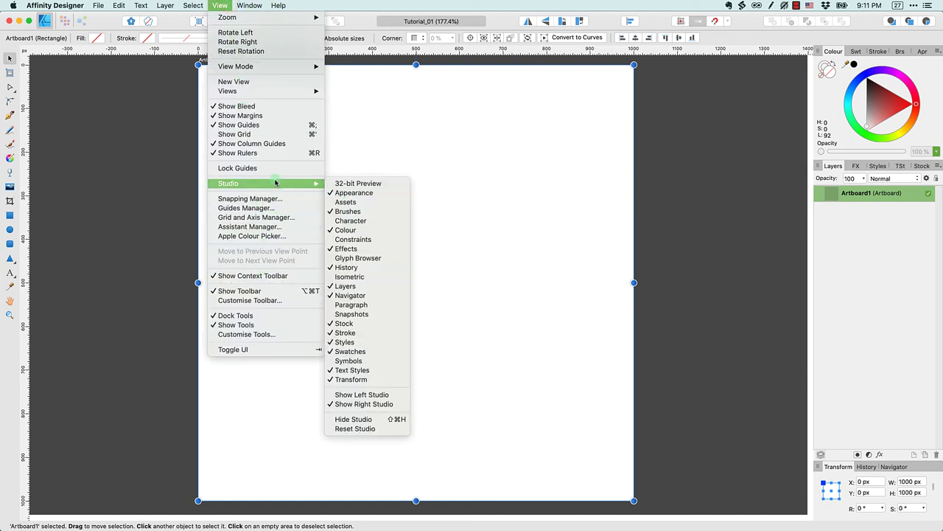
pyautogui.click(379, 398)
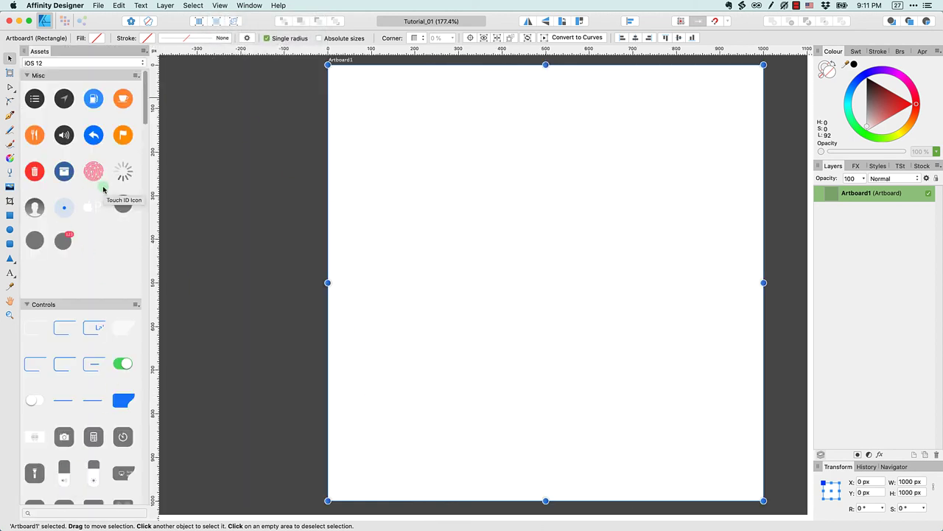
pyautogui.moveTo(837, 52); pyautogui.dragTo(98, 57)
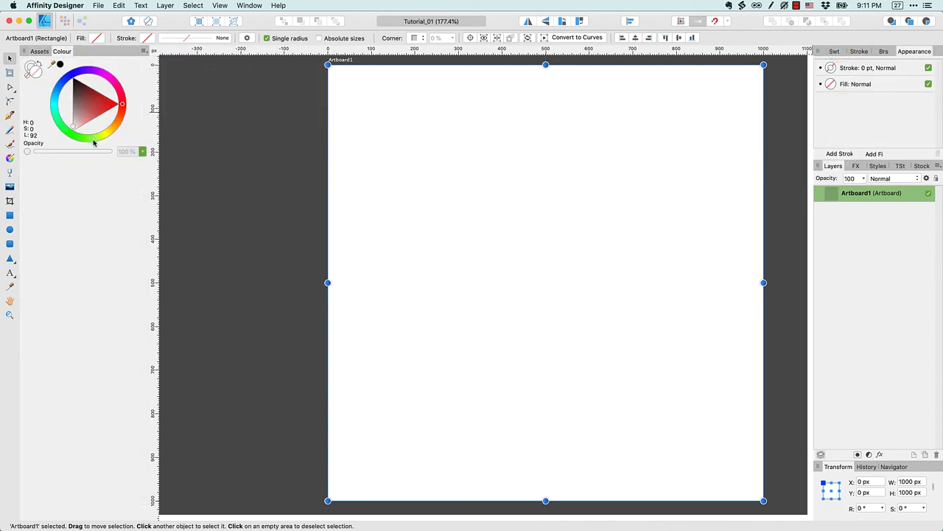